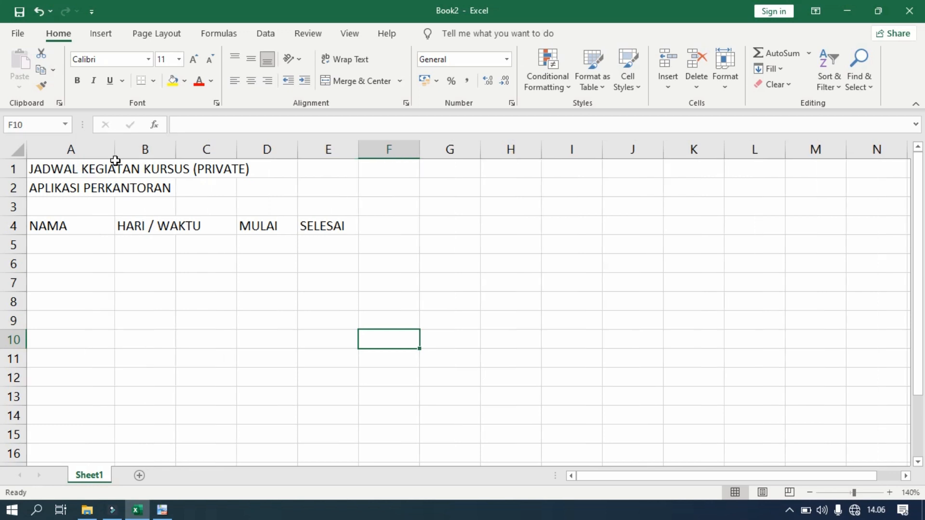
Widen column B to fit the HARI / WAKTU header
{"action": "left_click_drag", "start_coordinate": [174, 150], "coordinate": [215, 158]}
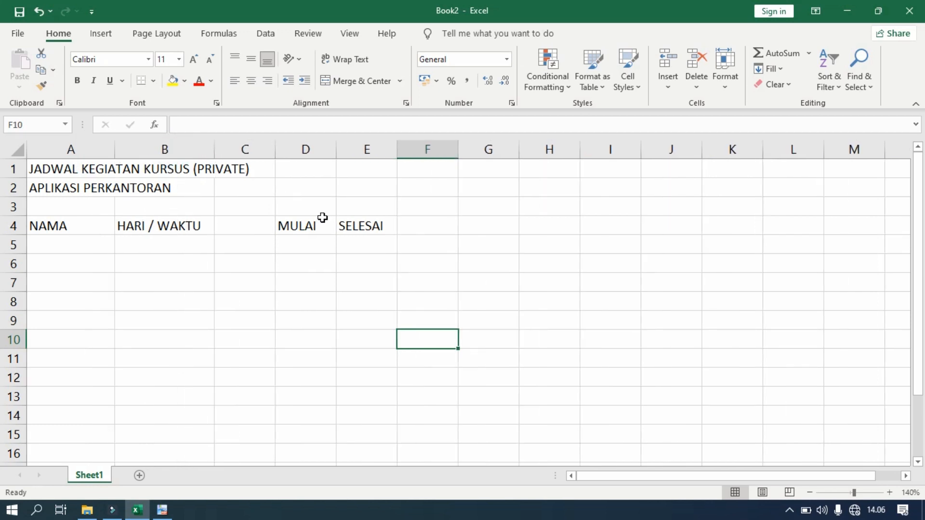
{"action": "left_click", "coordinate": [322, 246]}
{"action": "left_click", "coordinate": [306, 225]}
{"action": "left_click", "coordinate": [359, 225]}
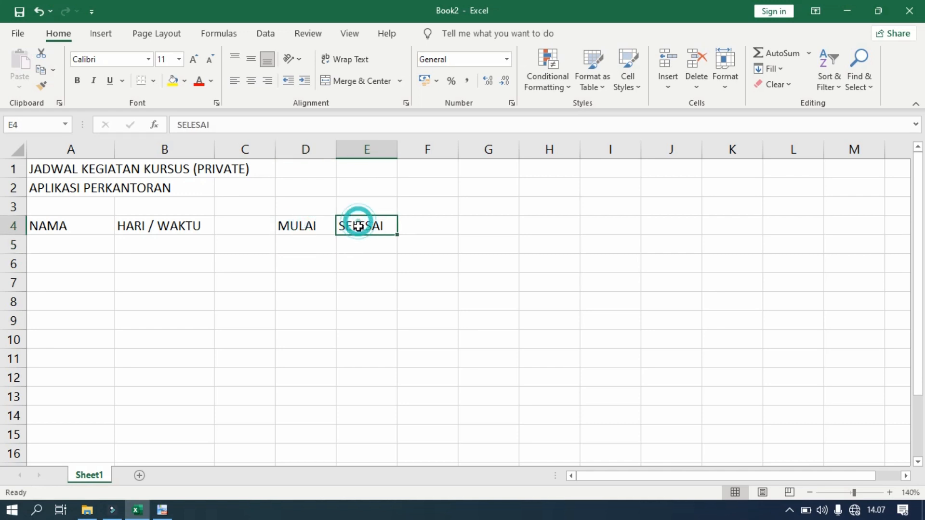
Widen columns D and E together to 10.00, then check the reference schedule PDF
{"action": "left_click_drag", "start_coordinate": [305, 150], "coordinate": [357, 155]}
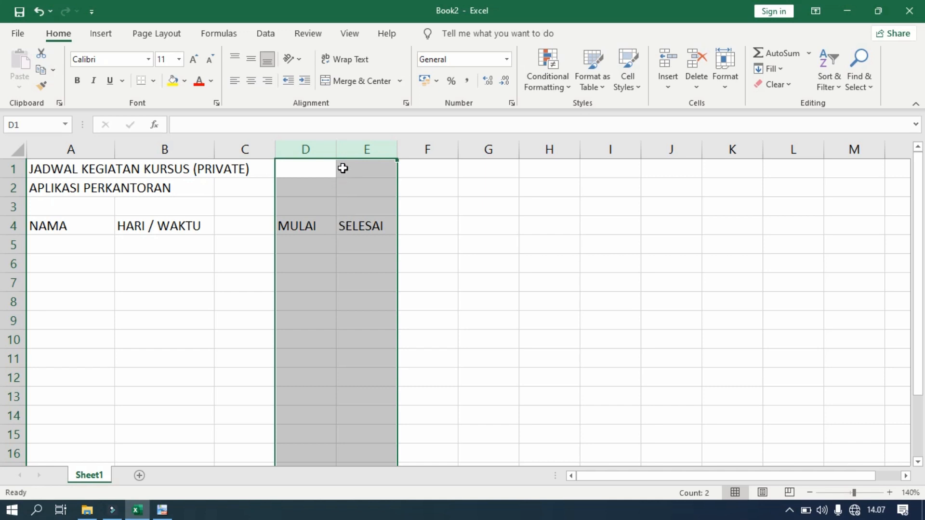
{"action": "left_click_drag", "start_coordinate": [337, 148], "coordinate": [369, 159]}
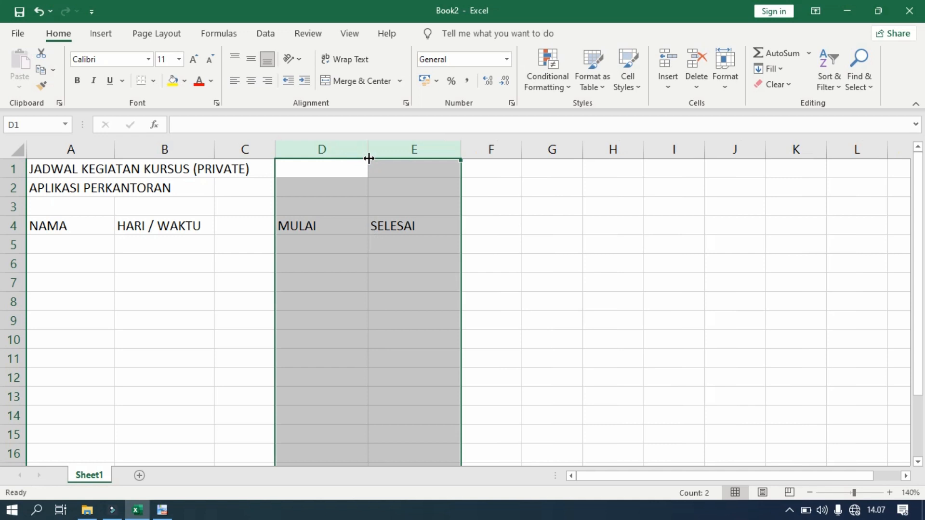
{"action": "left_click", "coordinate": [341, 246]}
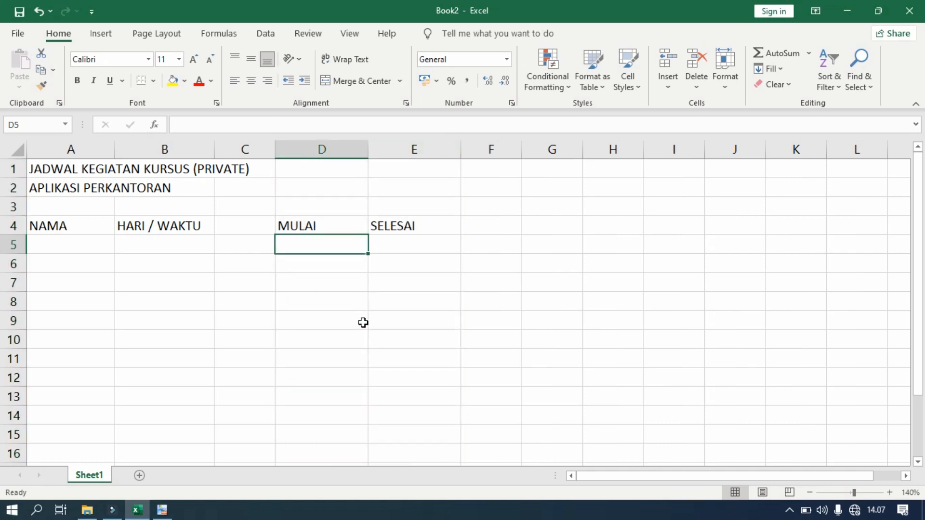
{"action": "left_click", "coordinate": [165, 516]}
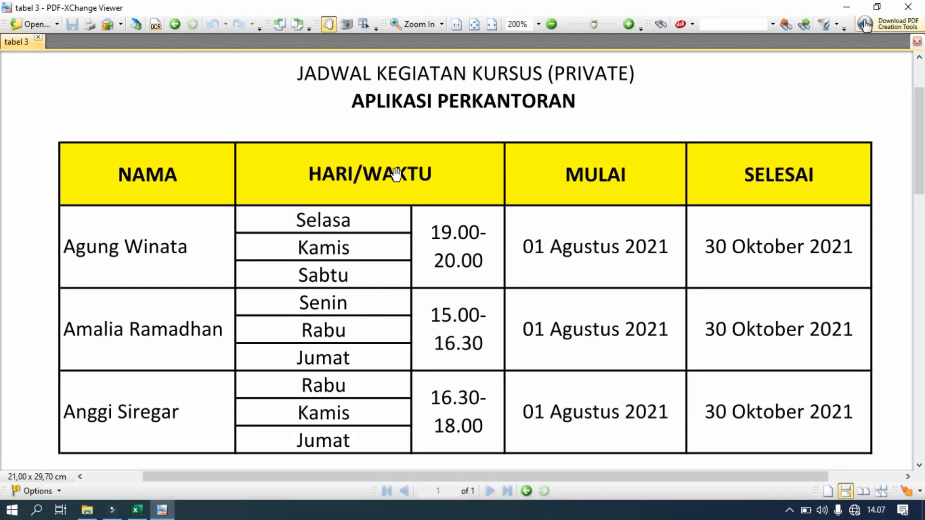
Merge B4:C4 so HARI / WAKTU is centred across both columns, then view the reference PDF
{"action": "left_click", "coordinate": [160, 512]}
{"action": "left_click", "coordinate": [137, 226]}
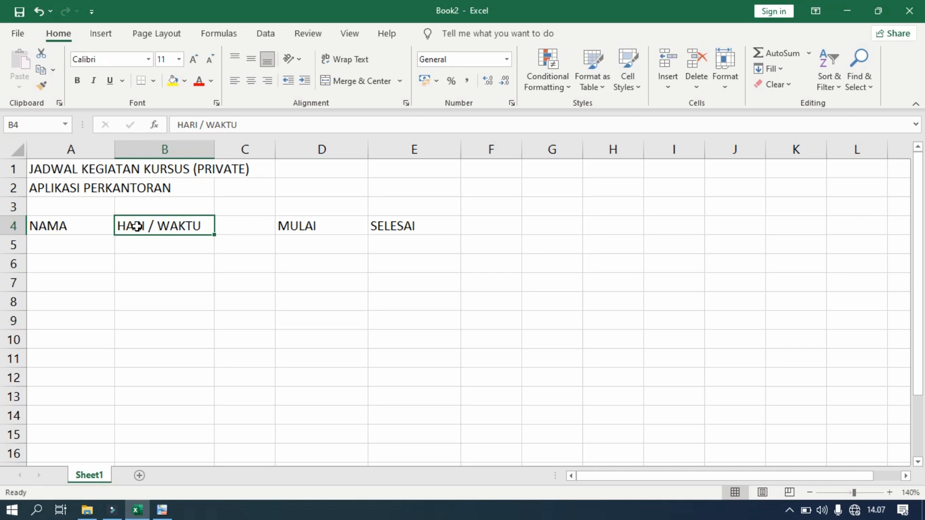
{"action": "left_click_drag", "start_coordinate": [143, 226], "coordinate": [230, 227]}
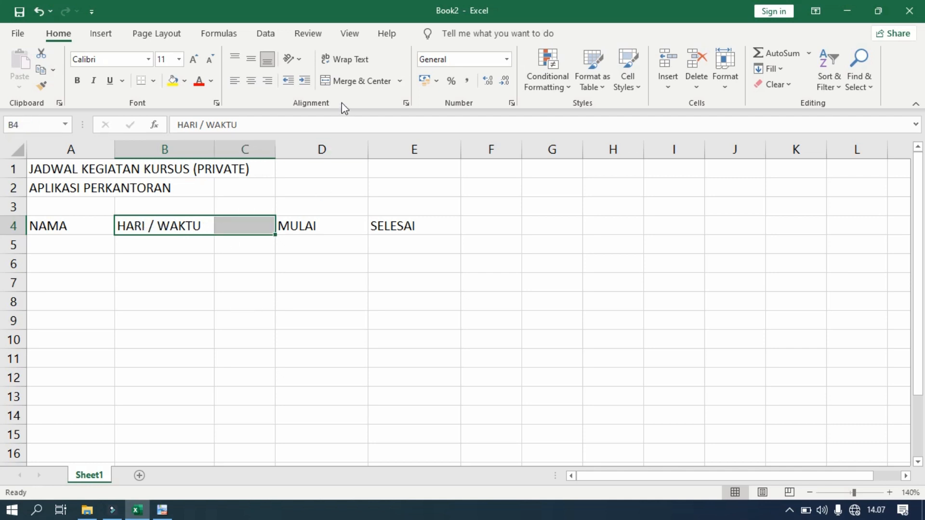
{"action": "left_click", "coordinate": [344, 82]}
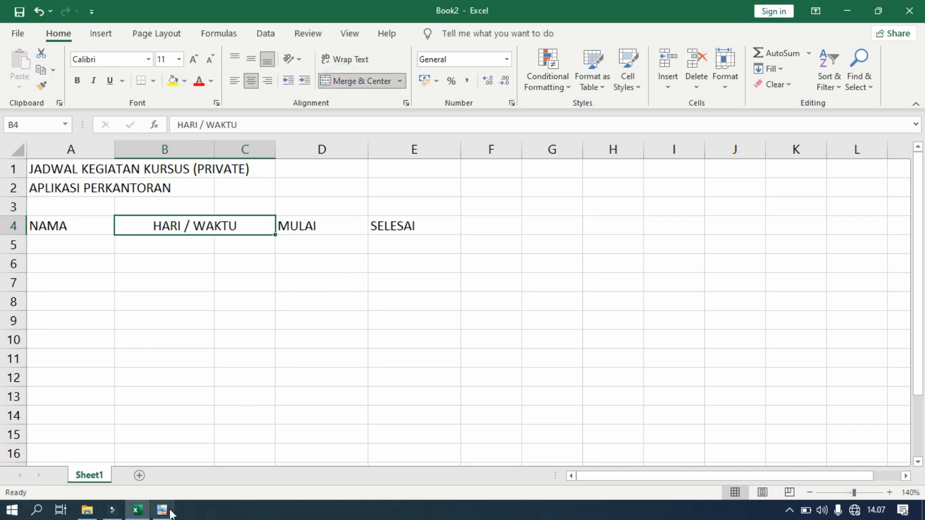
{"action": "left_click", "coordinate": [321, 358]}
{"action": "left_click", "coordinate": [91, 244]}
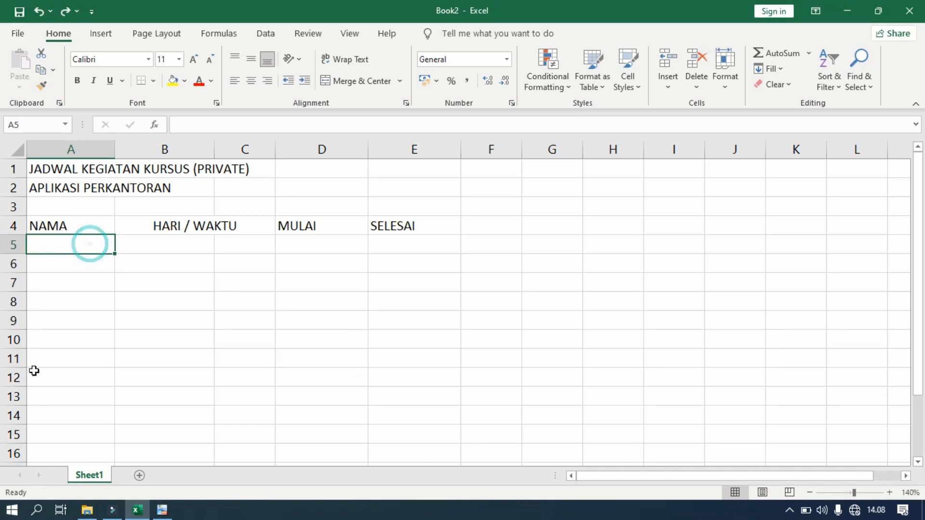
{"action": "left_click", "coordinate": [162, 510]}
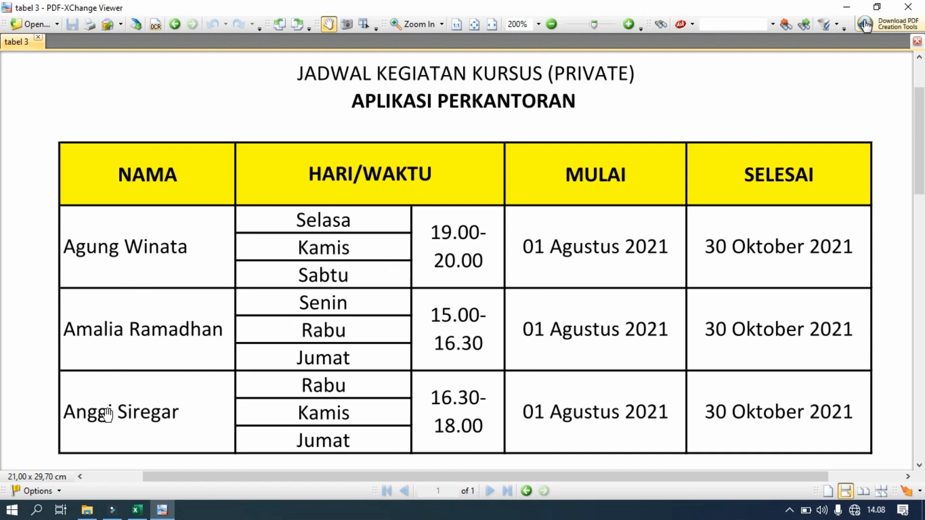
Enter the first student's name in A5 and merge A5:A7 with the name middle-aligned
{"action": "left_click", "coordinate": [137, 510]}
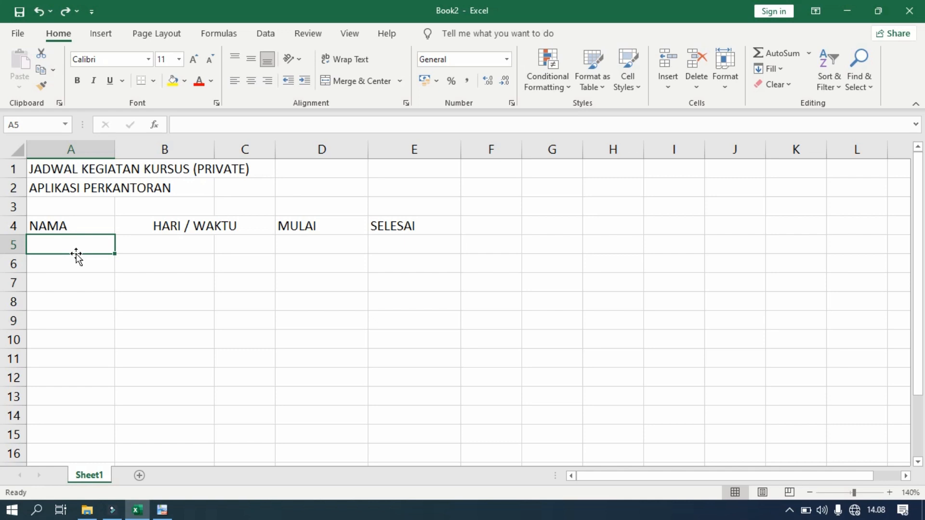
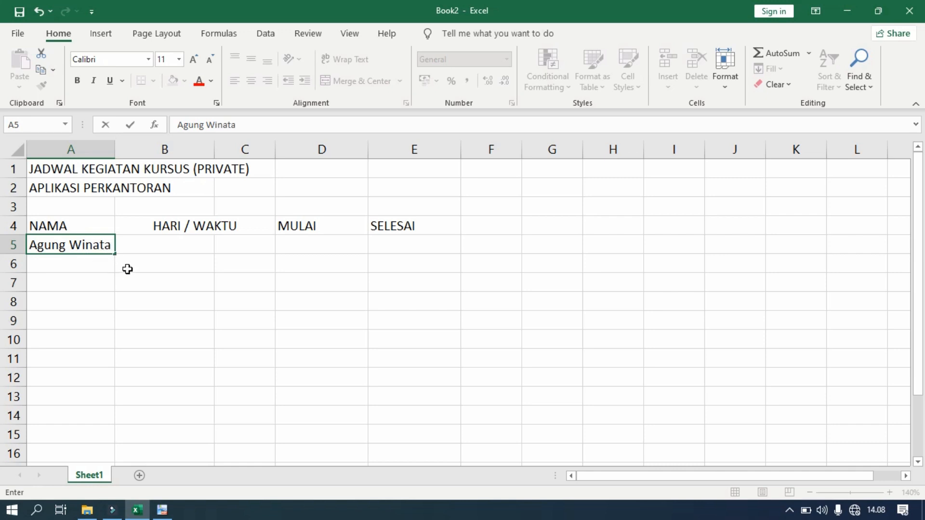
{"action": "left_click", "coordinate": [126, 268]}
{"action": "left_click", "coordinate": [87, 244]}
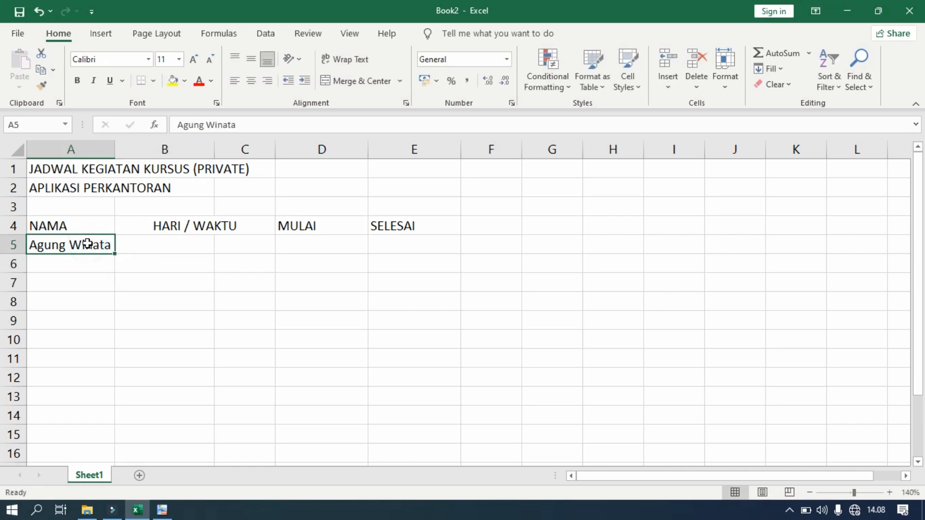
{"action": "left_click_drag", "start_coordinate": [87, 245], "coordinate": [88, 278]}
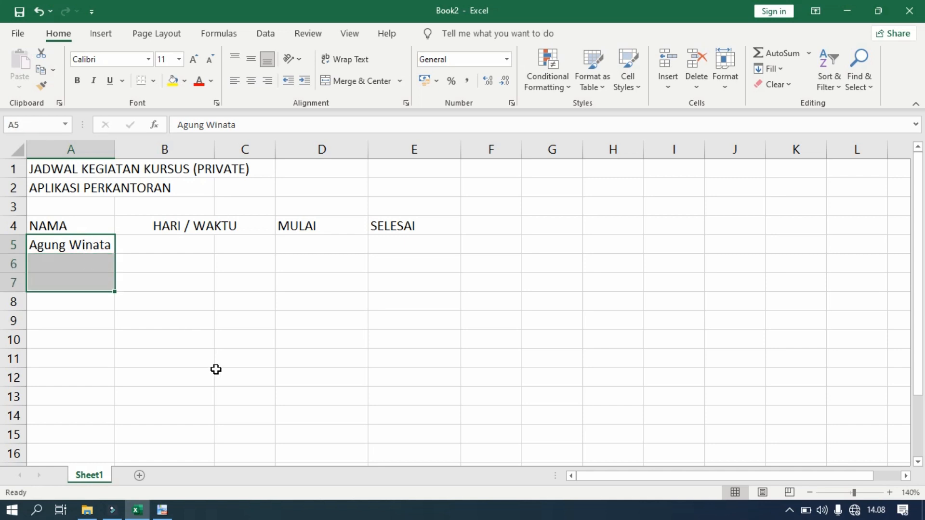
{"action": "left_click", "coordinate": [353, 84]}
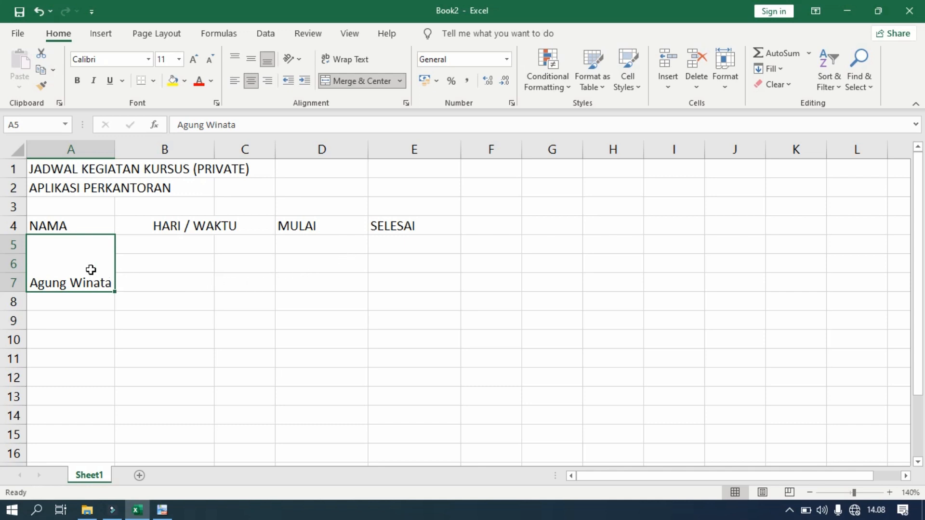
{"action": "left_click", "coordinate": [253, 59]}
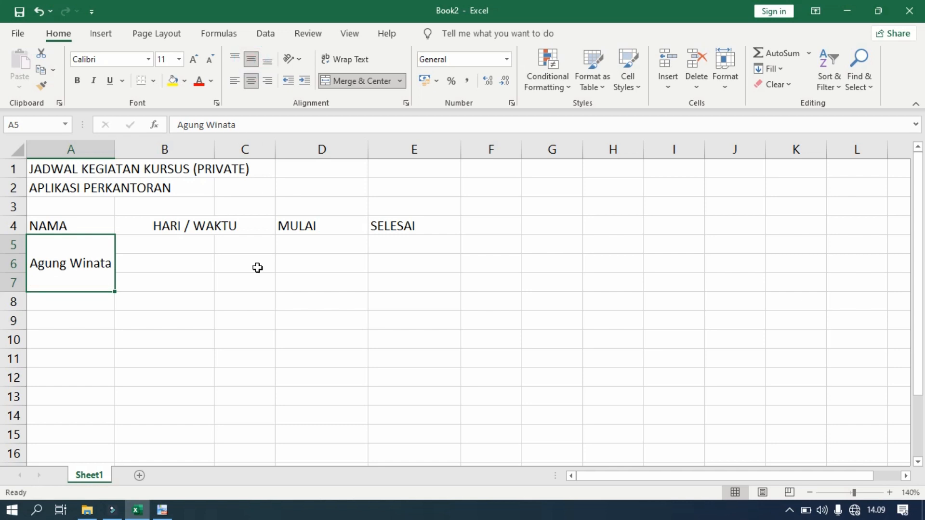
{"action": "left_click", "coordinate": [162, 511]}
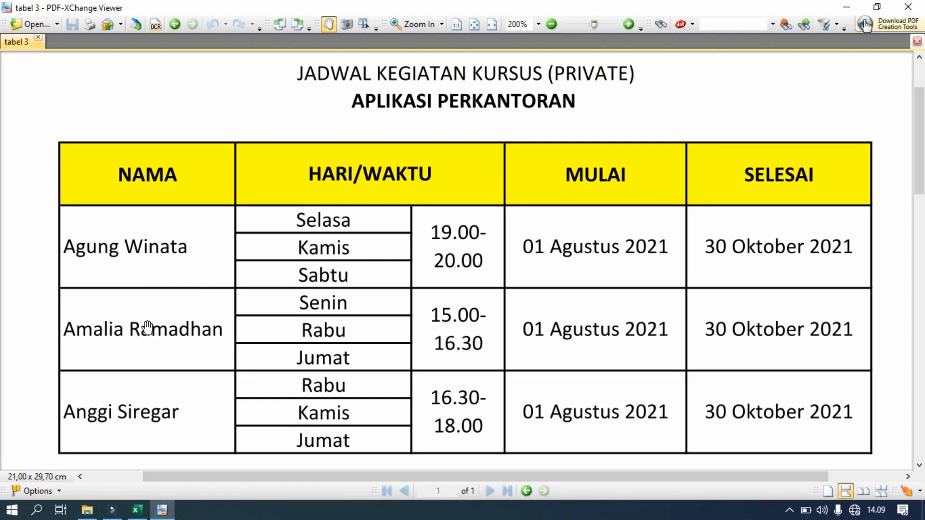
Enter the second student's name in A8 and merge A8:A10 with the name middle-aligned
{"action": "left_click", "coordinate": [137, 510]}
{"action": "left_click", "coordinate": [66, 303]}
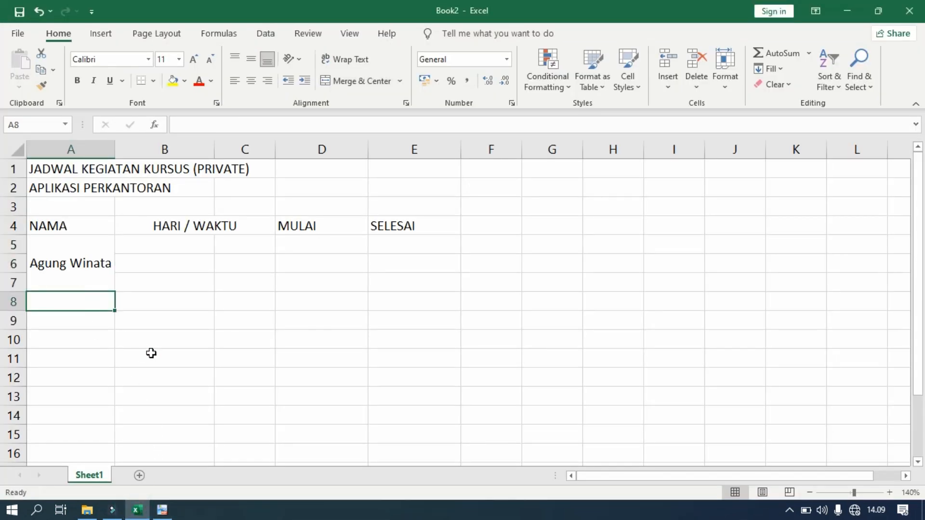
{"action": "left_click", "coordinate": [86, 319]}
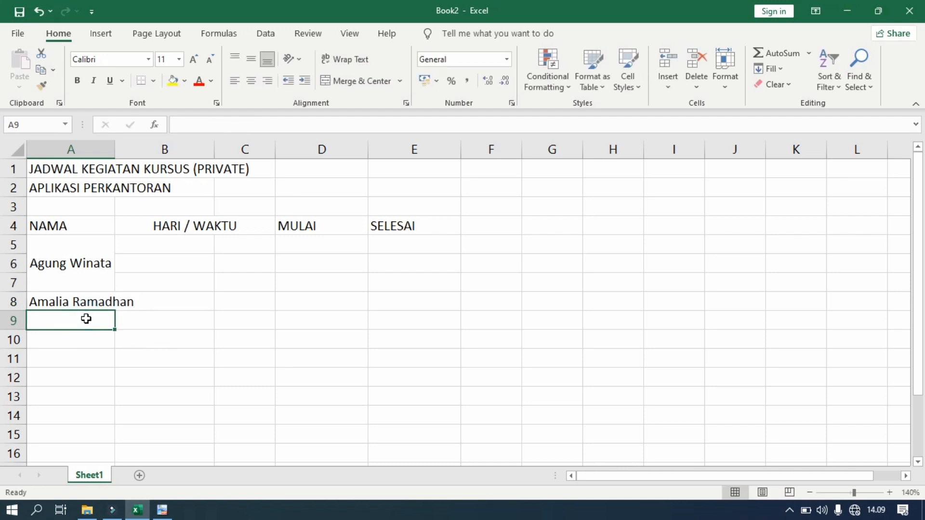
{"action": "left_click", "coordinate": [76, 302]}
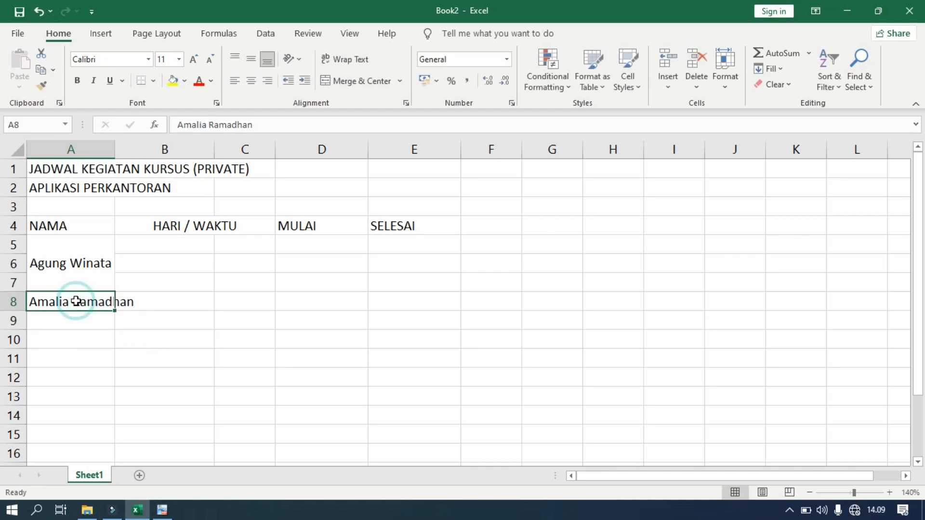
{"action": "left_click_drag", "start_coordinate": [76, 301], "coordinate": [72, 332]}
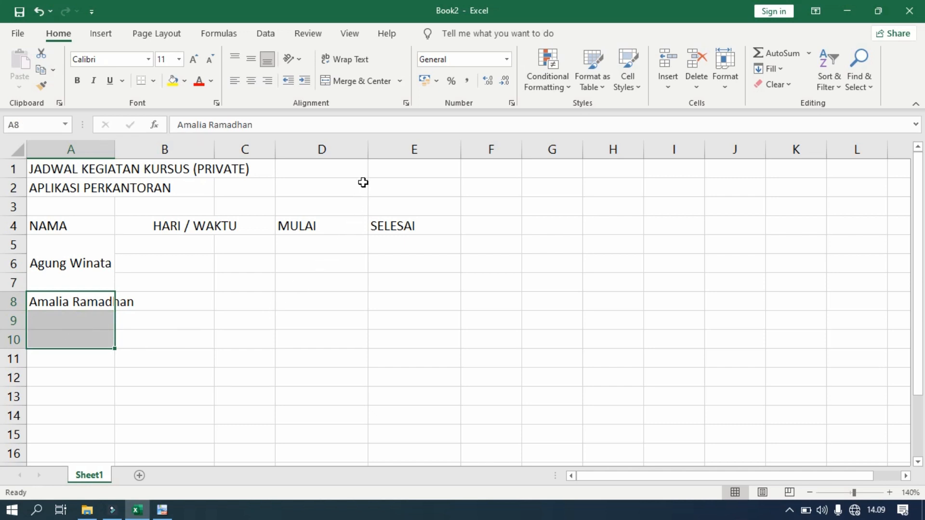
{"action": "left_click", "coordinate": [351, 82]}
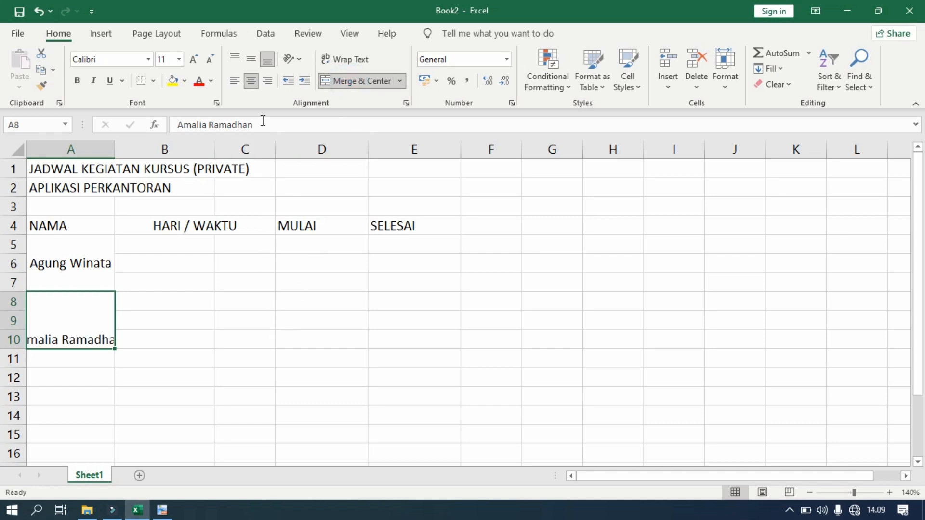
{"action": "left_click", "coordinate": [249, 60]}
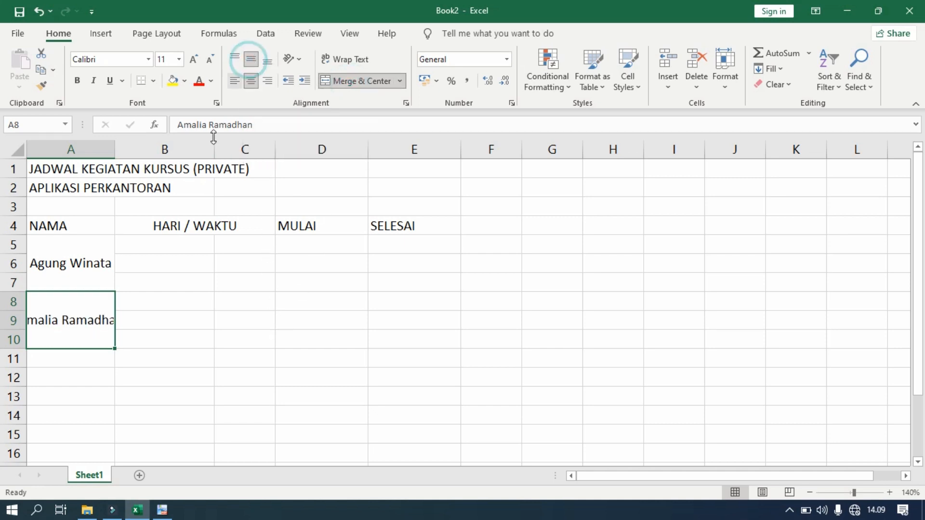
Widen column A to 17.00 so the names fit, then view the reference PDF
{"action": "left_click_drag", "start_coordinate": [118, 150], "coordinate": [147, 152]}
{"action": "left_click", "coordinate": [117, 339]}
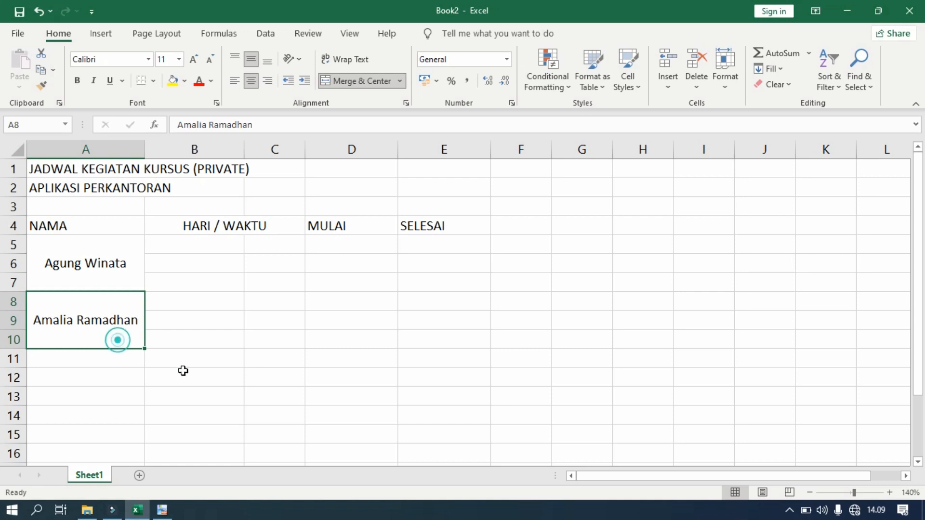
{"action": "left_click", "coordinate": [182, 373]}
{"action": "left_click", "coordinate": [162, 510]}
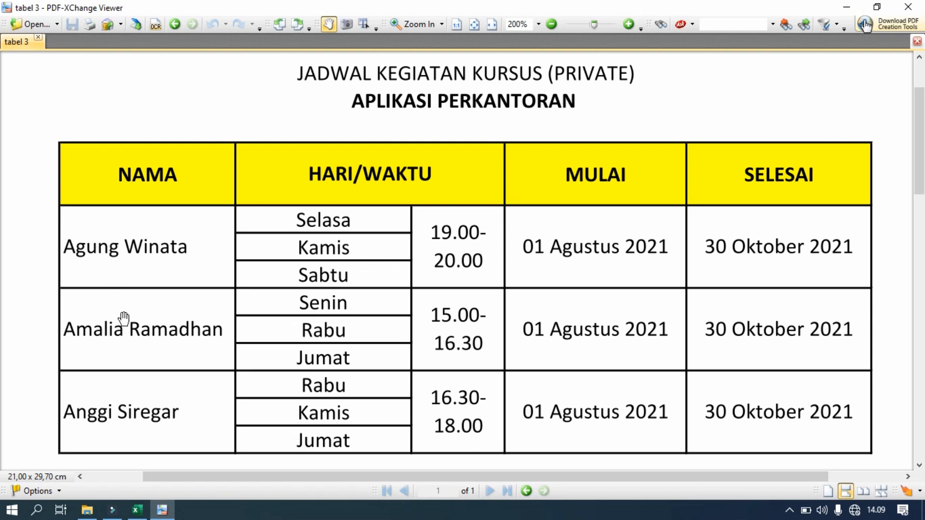
Left-align both merged student name cells in column A
{"action": "left_click", "coordinate": [136, 510]}
{"action": "left_click_drag", "start_coordinate": [106, 280], "coordinate": [97, 320]}
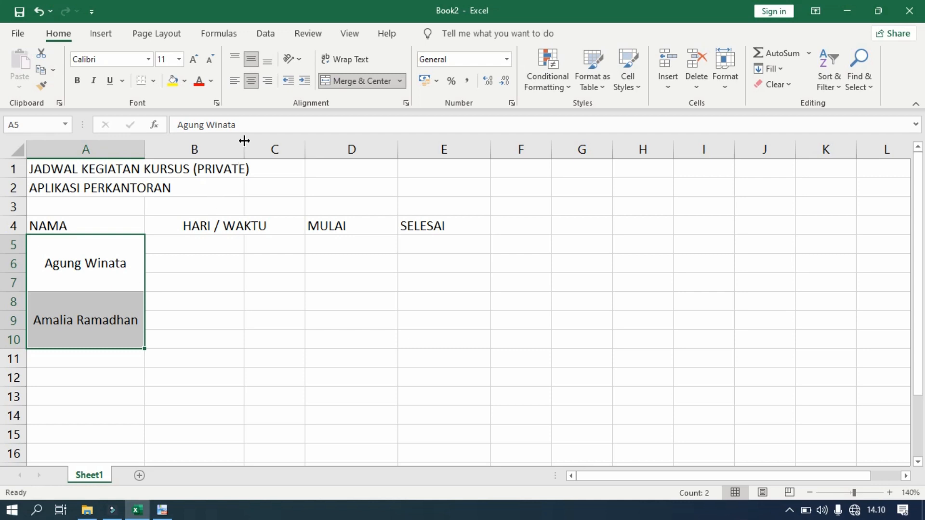
{"action": "left_click", "coordinate": [235, 82]}
{"action": "left_click", "coordinate": [171, 396]}
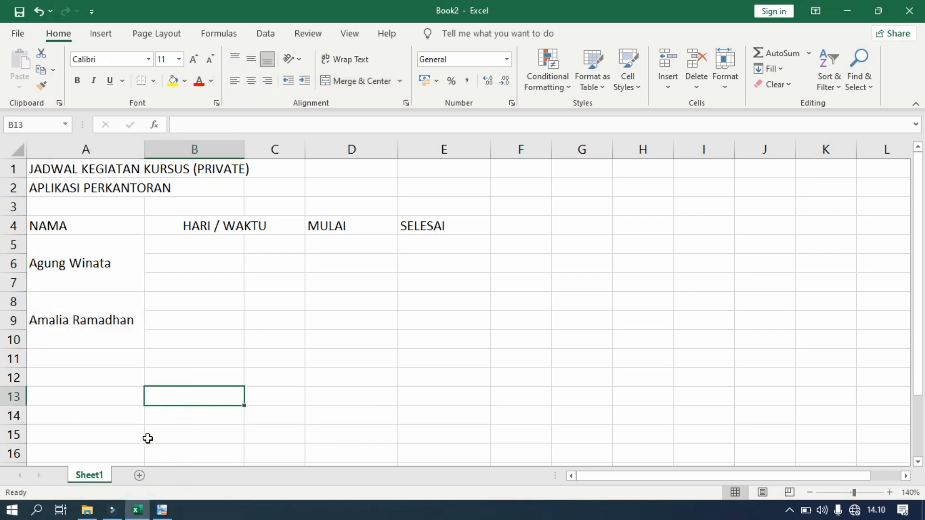
{"action": "left_click", "coordinate": [162, 512]}
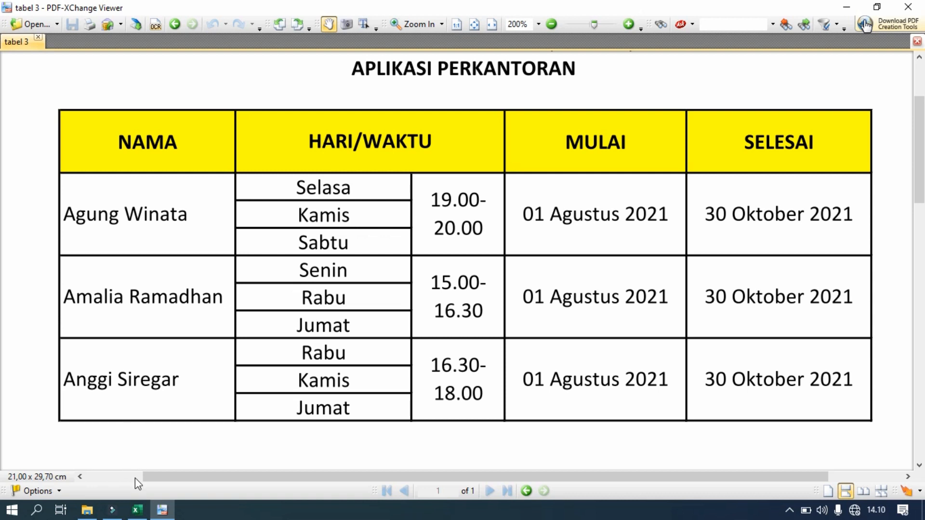
Enter the third student's name in cell A11
{"action": "left_click", "coordinate": [136, 513]}
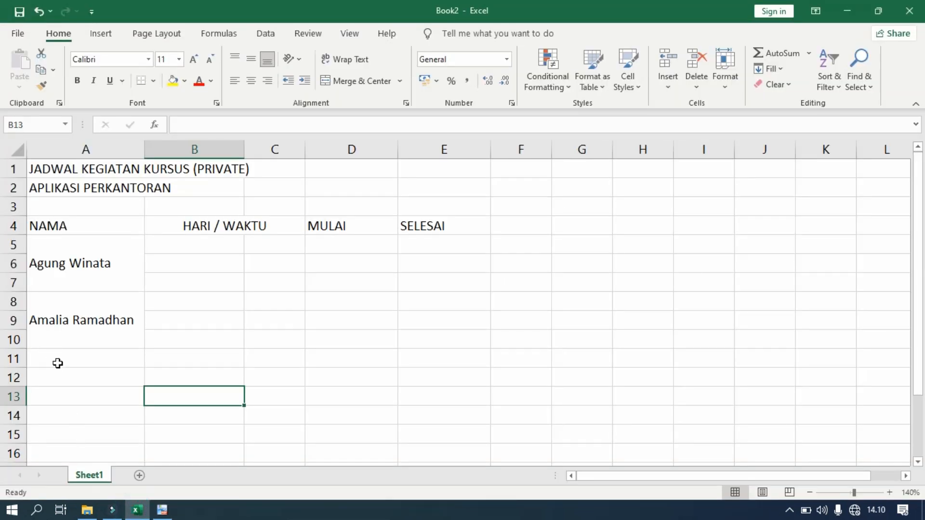
{"action": "left_click", "coordinate": [60, 363]}
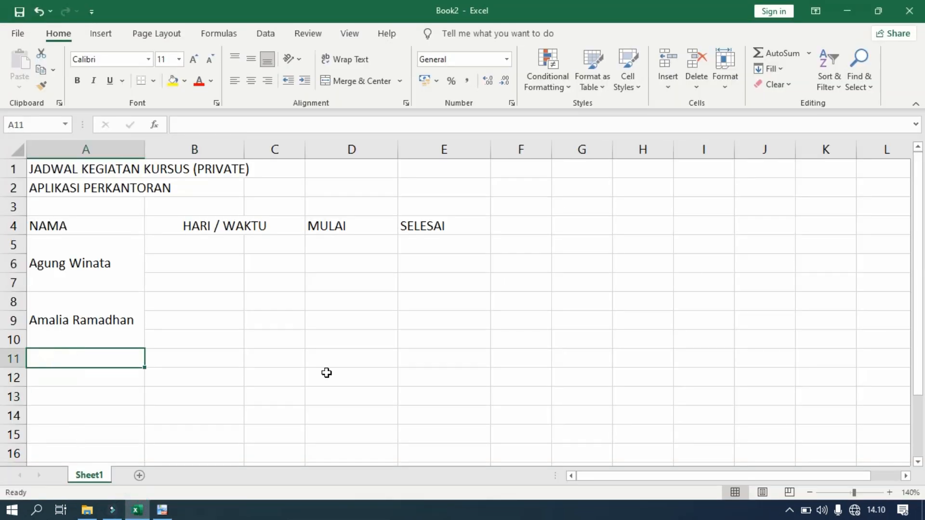
{"action": "left_click", "coordinate": [327, 373]}
{"action": "scroll", "coordinate": [190, 359], "scroll_direction": "down", "scroll_amount": 1}
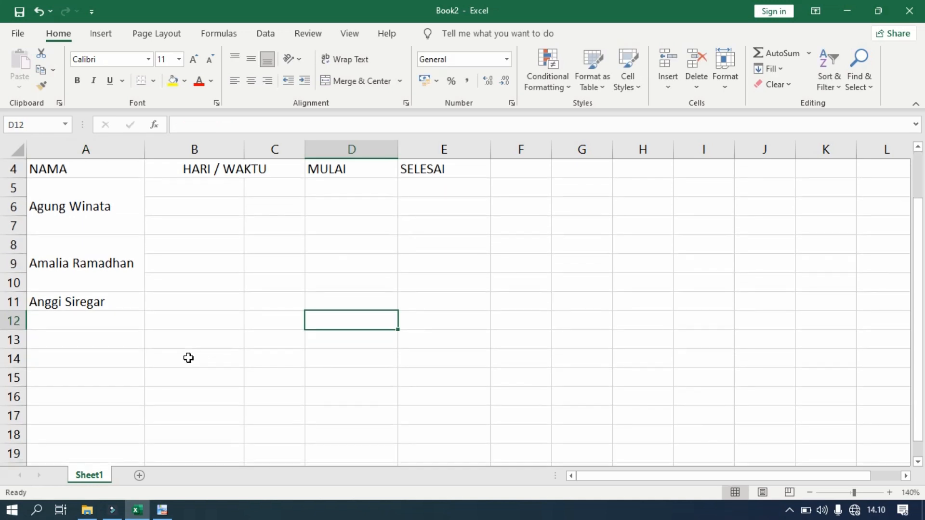
Merge A11:A13 with the third name middle-aligned and left-aligned like the others
{"action": "left_click", "coordinate": [117, 303]}
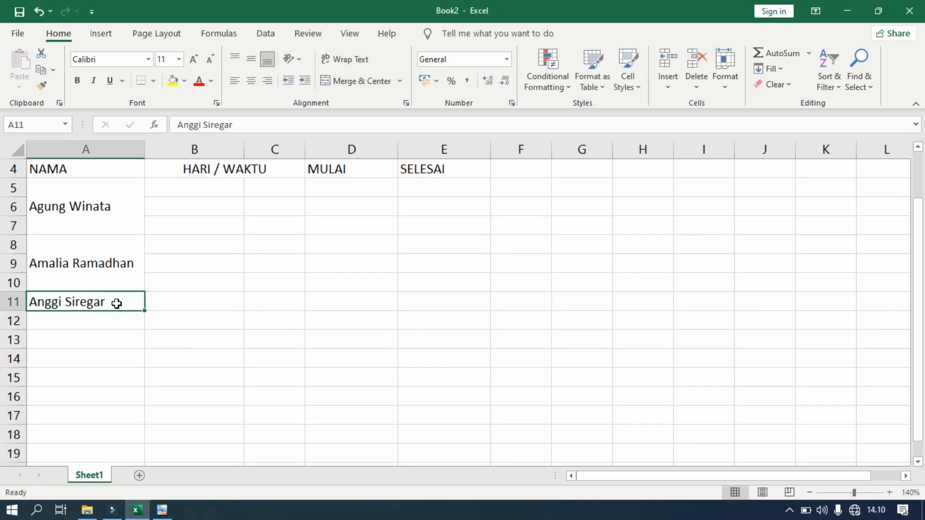
{"action": "left_click_drag", "start_coordinate": [117, 304], "coordinate": [110, 335]}
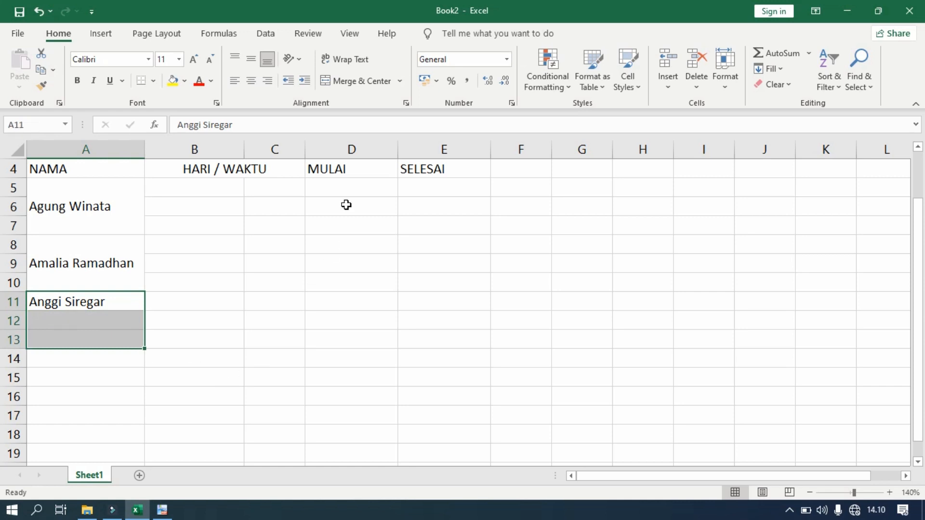
{"action": "left_click", "coordinate": [347, 82]}
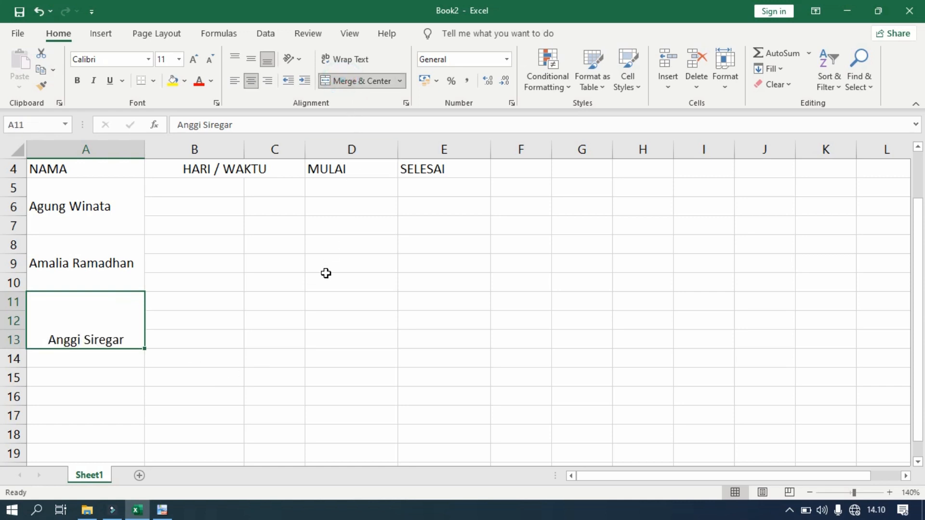
{"action": "left_click", "coordinate": [254, 62]}
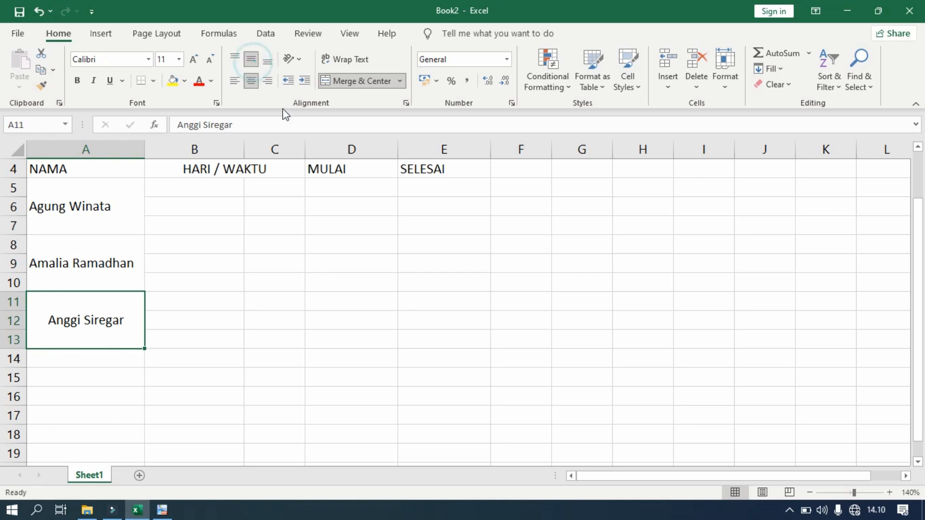
{"action": "left_click", "coordinate": [235, 82]}
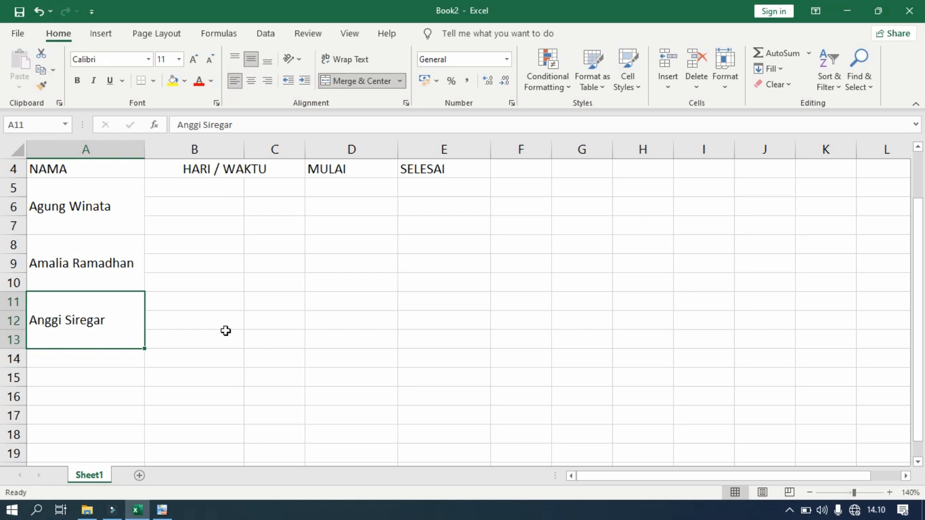
{"action": "scroll", "coordinate": [226, 332], "scroll_direction": "up", "scroll_amount": 1}
{"action": "left_click", "coordinate": [206, 222]}
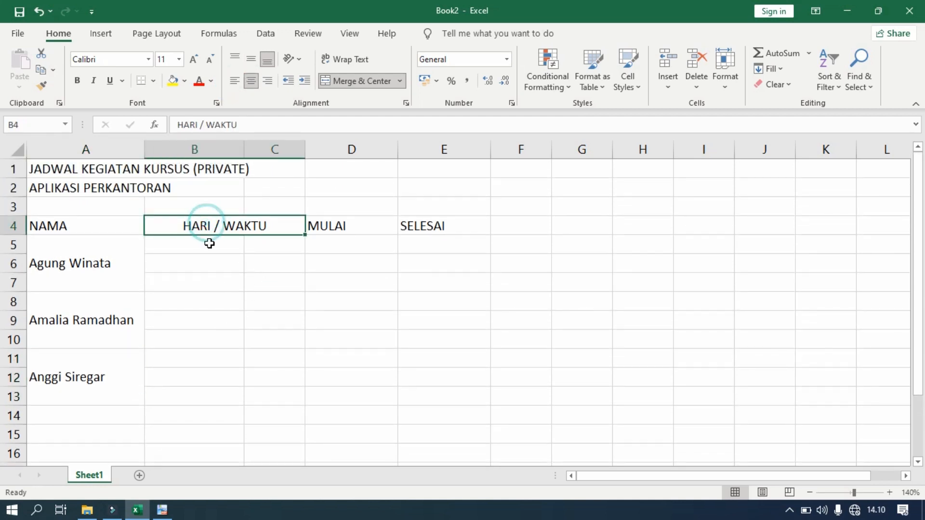
{"action": "left_click", "coordinate": [162, 510]}
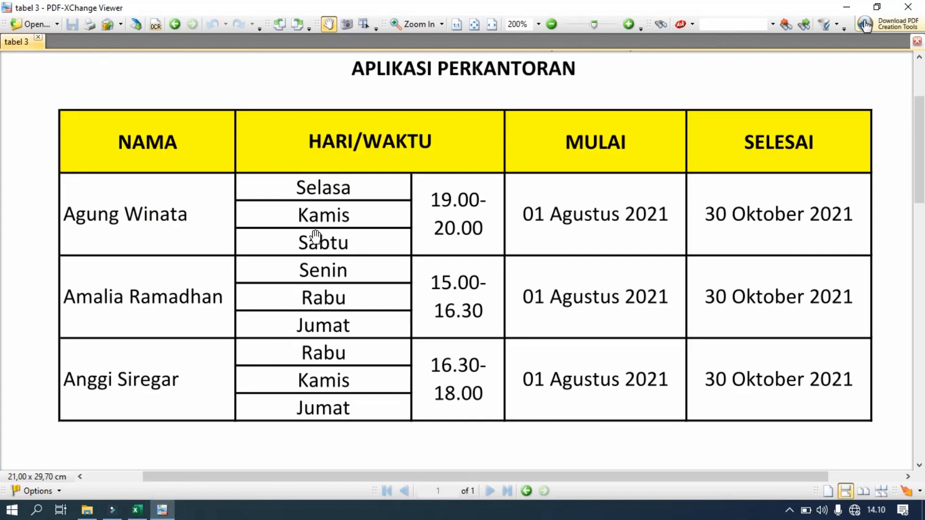
Fill B5:B7 with the first student's days: Selasa, Kamis and Sabtu
{"action": "left_click", "coordinate": [137, 509]}
{"action": "left_click", "coordinate": [190, 246]}
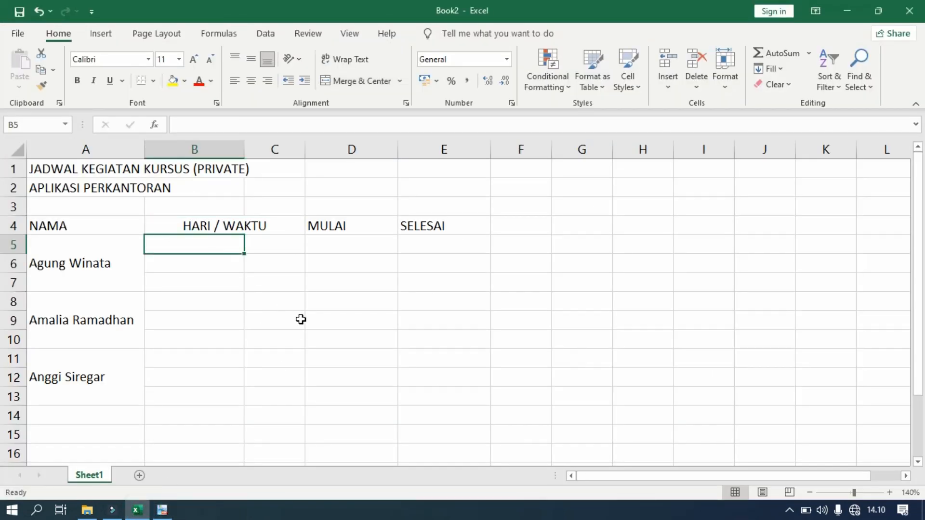
{"action": "type", "text": "Selas"}
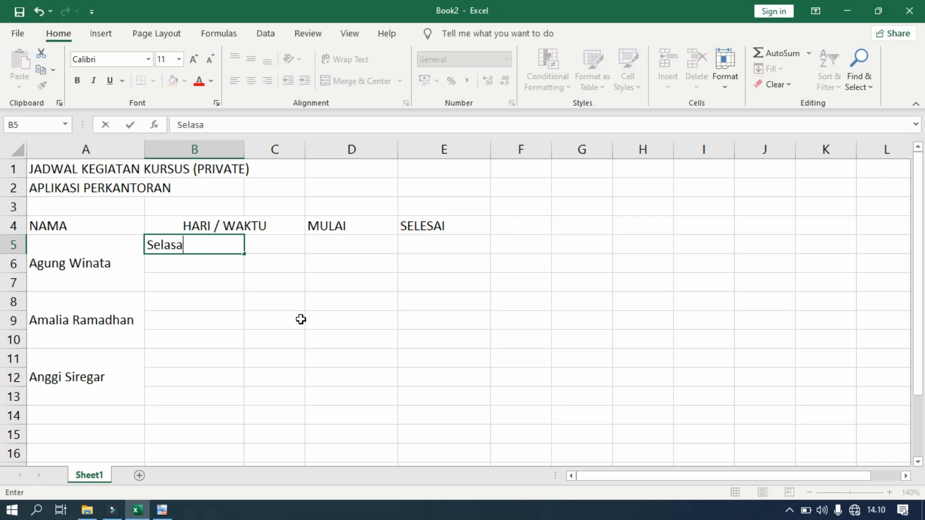
{"action": "type", "text": "a"}
{"action": "key", "text": "Return"}
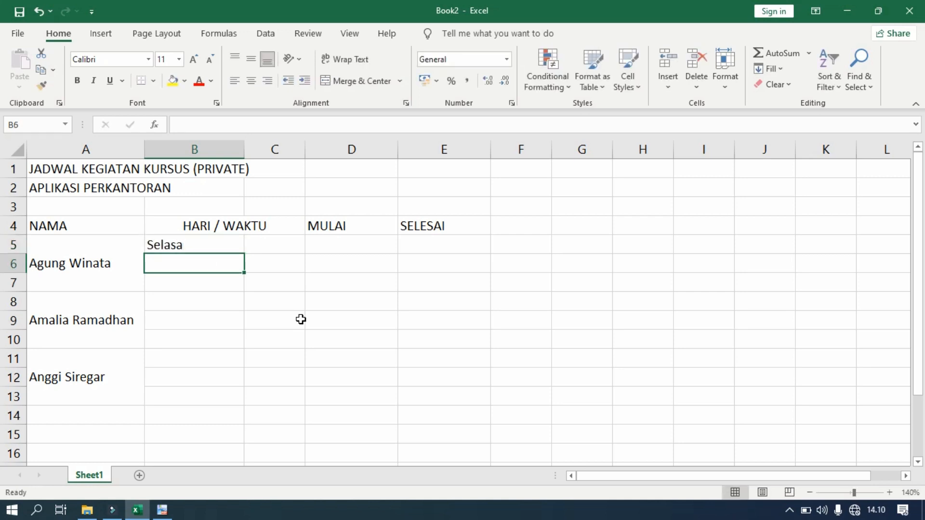
{"action": "type", "text": "Kamis"}
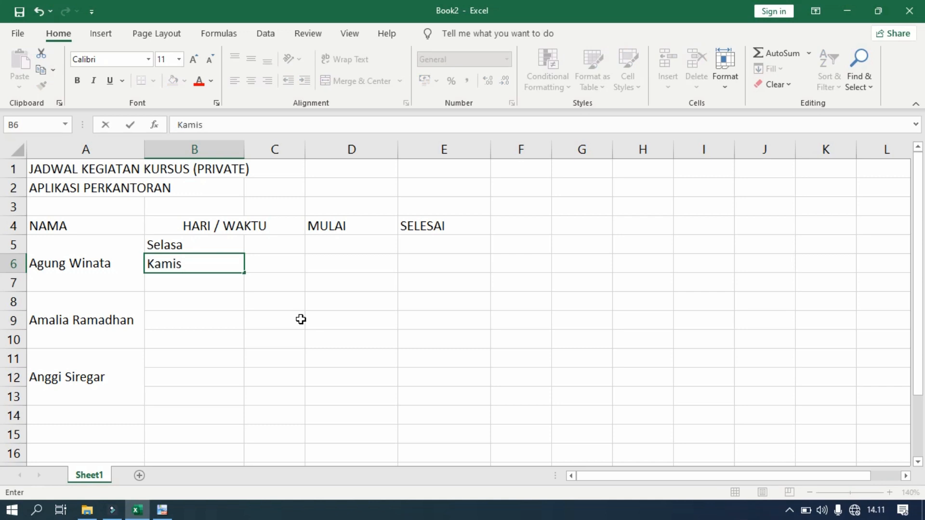
{"action": "key", "text": "Return"}
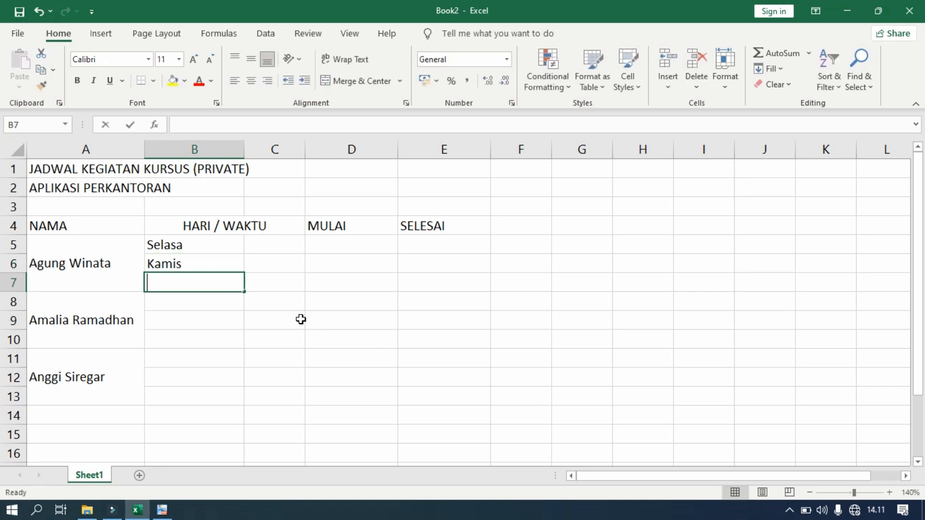
{"action": "type", "text": "Sabtu"}
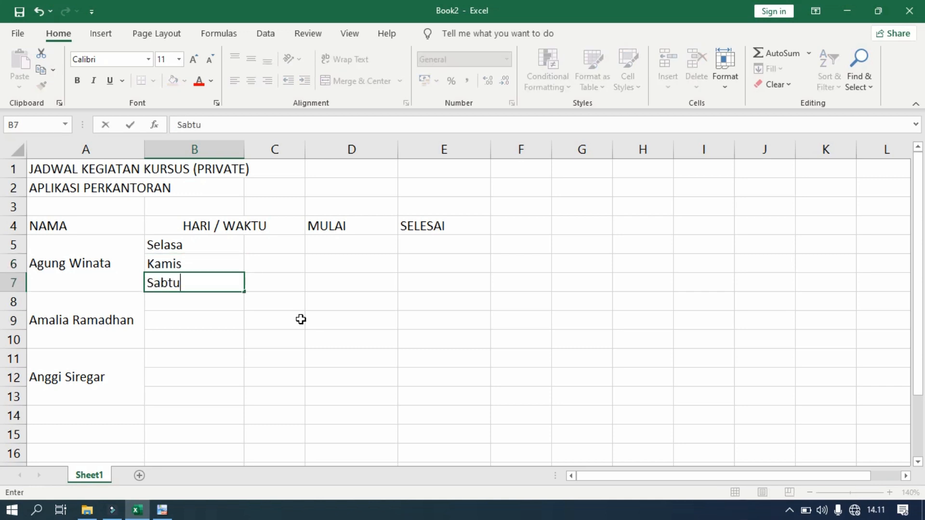
{"action": "left_click", "coordinate": [301, 320]}
{"action": "left_click", "coordinate": [162, 510]}
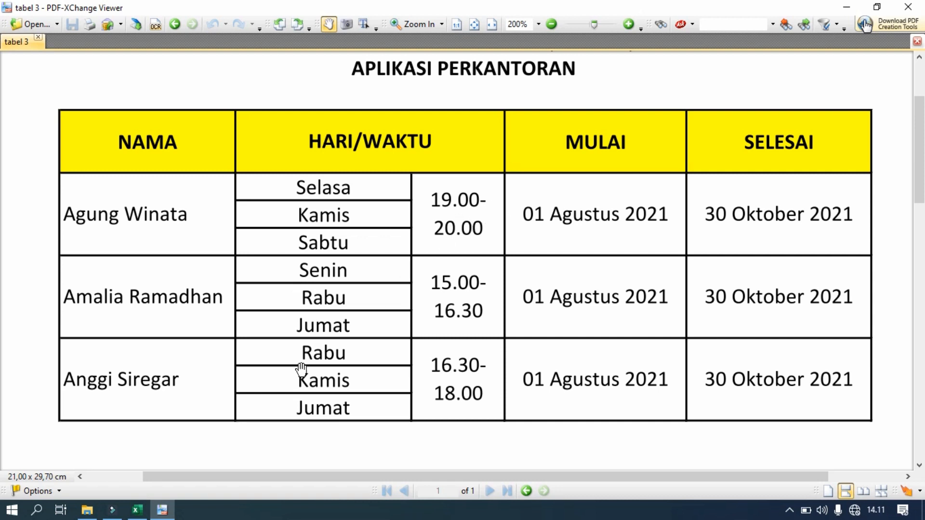
Enter the first student's course time 19.00-20.00 in cell C5
{"action": "left_click", "coordinate": [137, 510]}
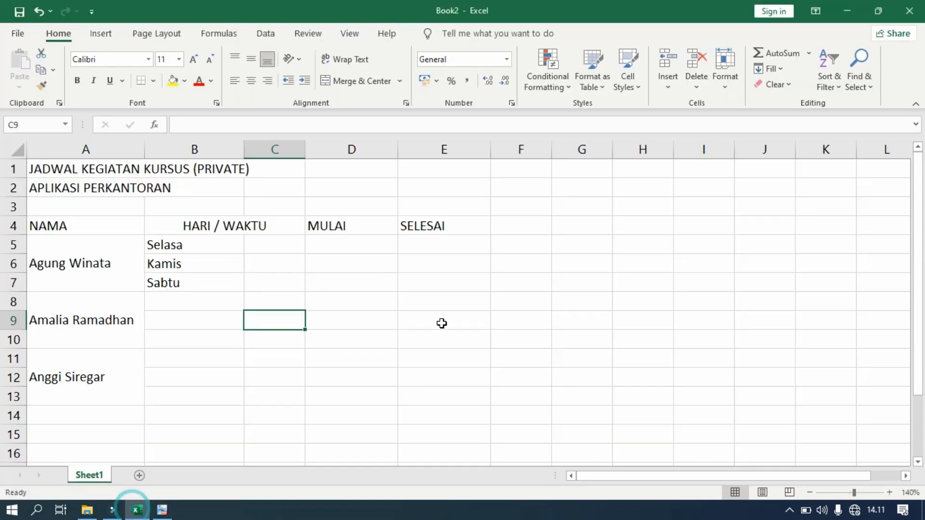
{"action": "left_click", "coordinate": [270, 250]}
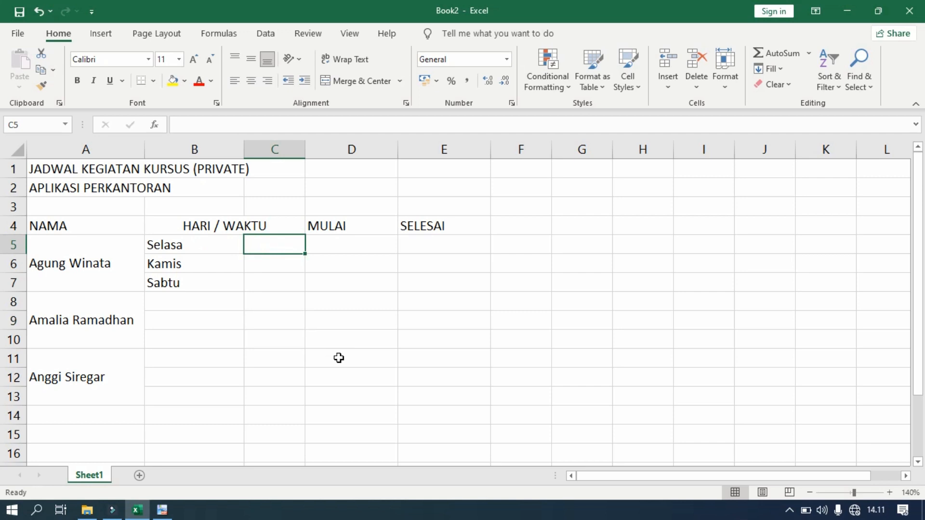
{"action": "type", "text": "19"}
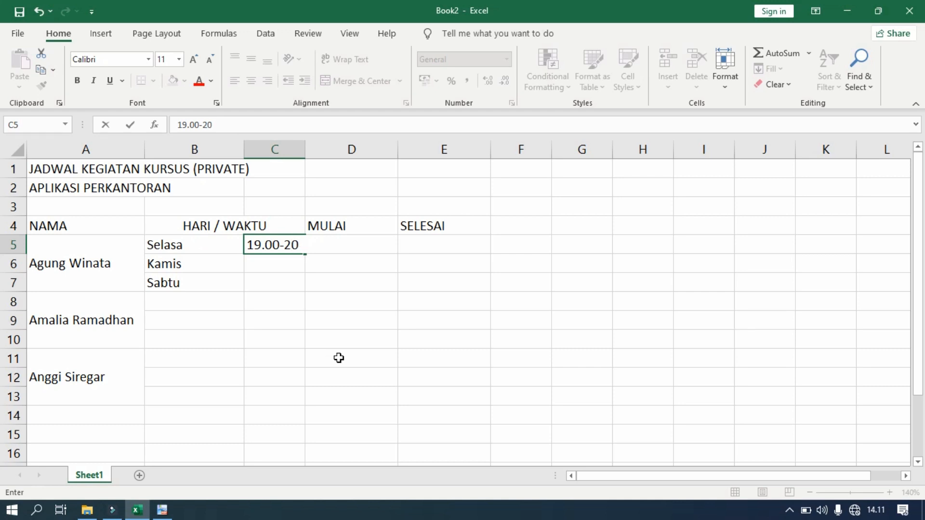
{"action": "type", "text": ".00"}
{"action": "key", "text": "Return"}
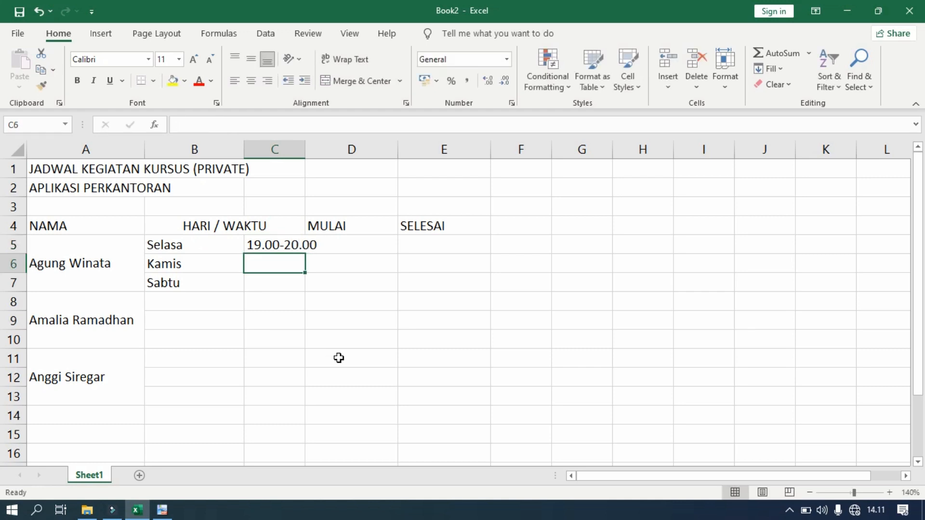
{"action": "left_click", "coordinate": [309, 299]}
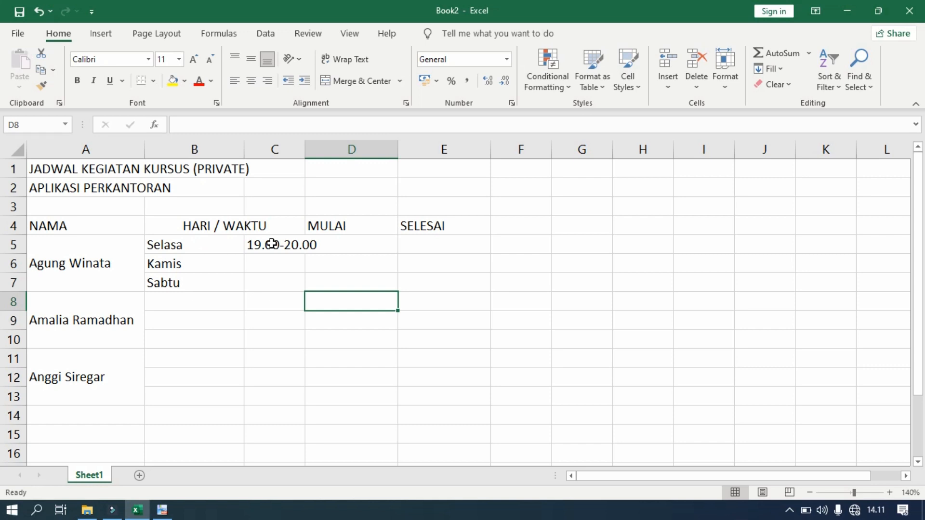
{"action": "left_click", "coordinate": [272, 244]}
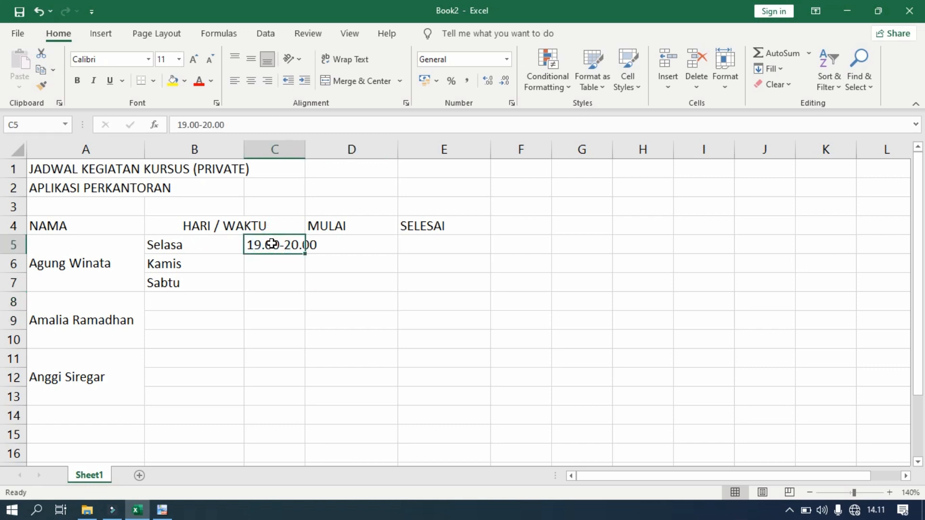
Merge C5:C7, narrow column C and wrap the 19.00-20.00 time onto two lines
{"action": "left_click_drag", "start_coordinate": [268, 244], "coordinate": [270, 284]}
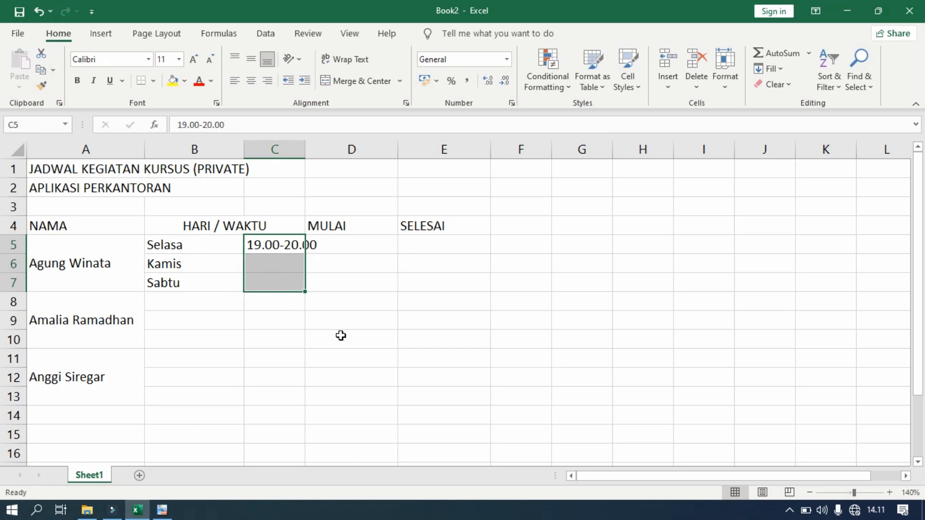
{"action": "left_click", "coordinate": [356, 85]}
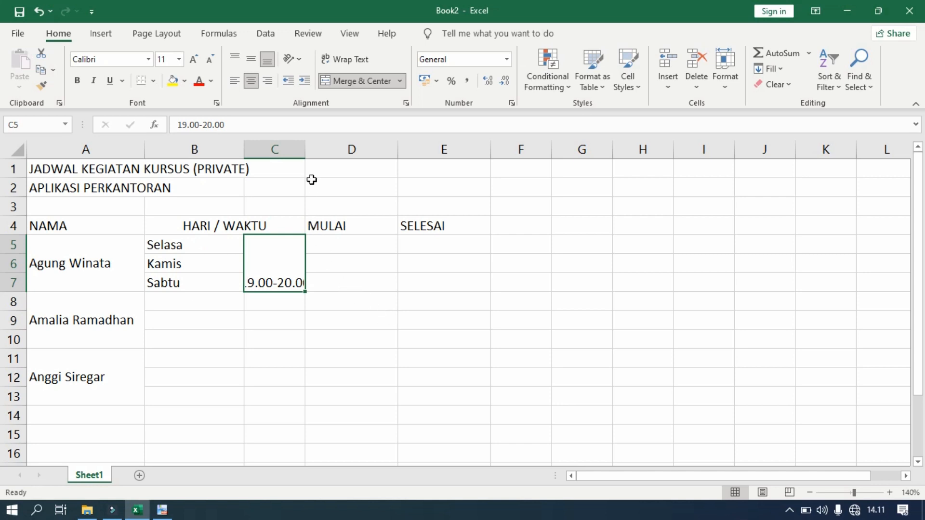
{"action": "left_click_drag", "start_coordinate": [306, 149], "coordinate": [296, 149]}
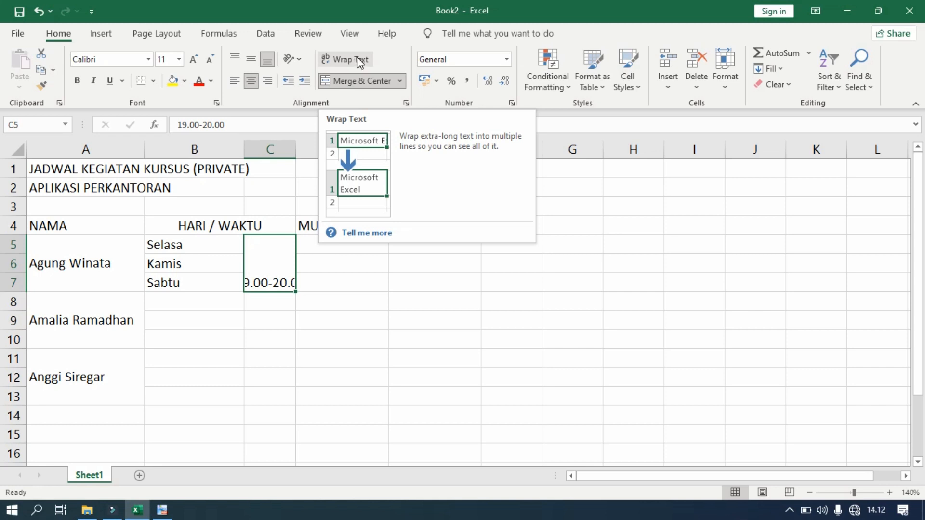
{"action": "left_click", "coordinate": [357, 57]}
{"action": "left_click_drag", "start_coordinate": [296, 156], "coordinate": [294, 156]}
{"action": "left_click", "coordinate": [340, 308]}
Centre the merged time horizontally and vertically, then compare with the reference PDF
{"action": "left_click", "coordinate": [276, 288]}
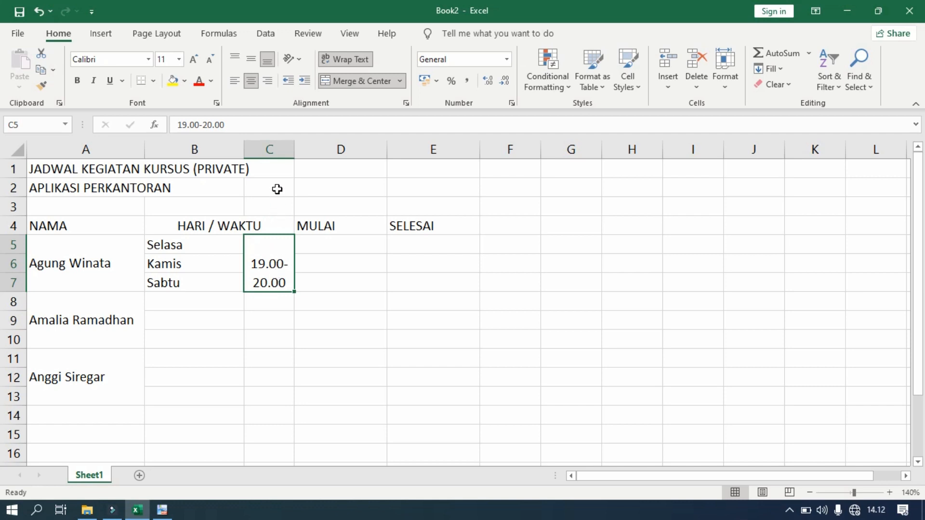
{"action": "left_click", "coordinate": [251, 81]}
{"action": "left_click", "coordinate": [251, 81]}
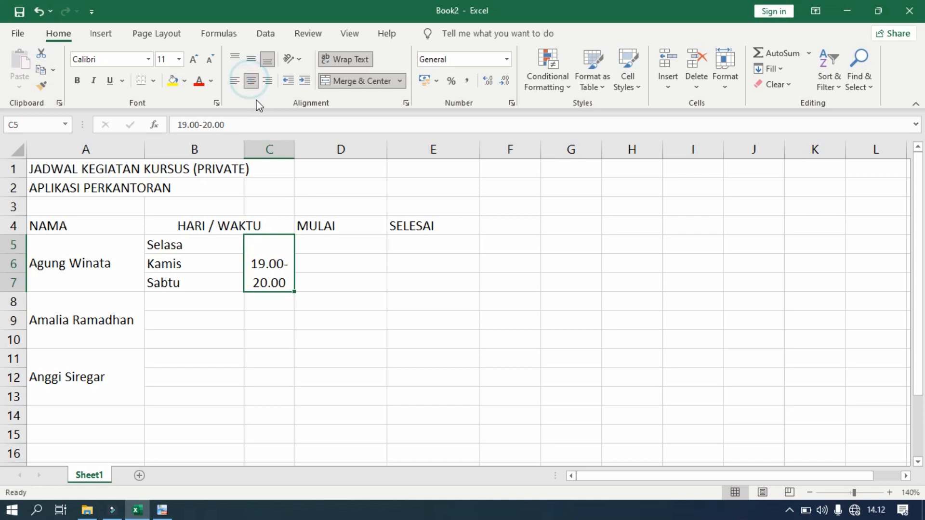
{"action": "left_click", "coordinate": [251, 60]}
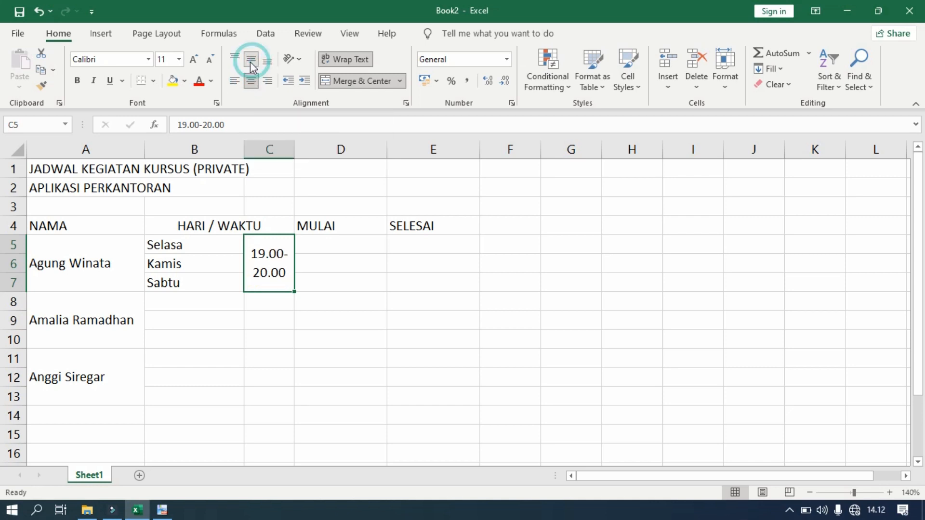
{"action": "left_click", "coordinate": [324, 393]}
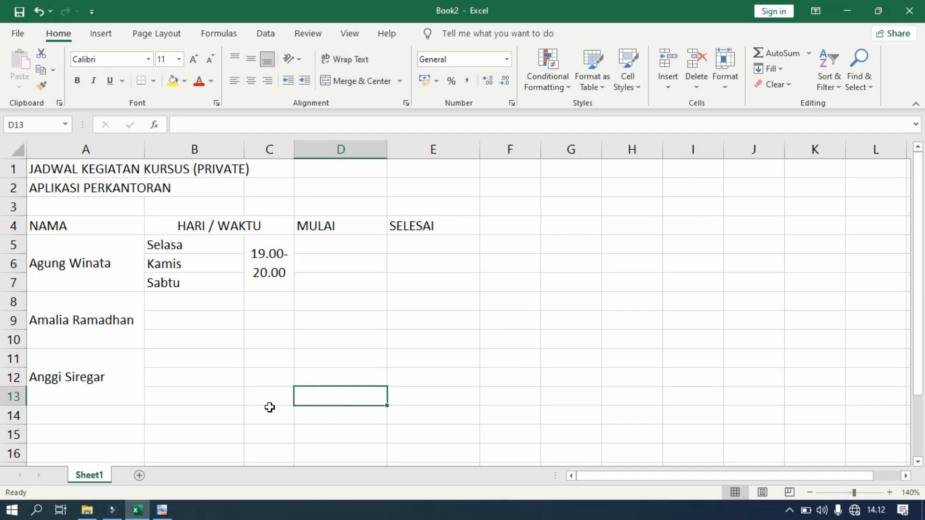
{"action": "left_click", "coordinate": [163, 508]}
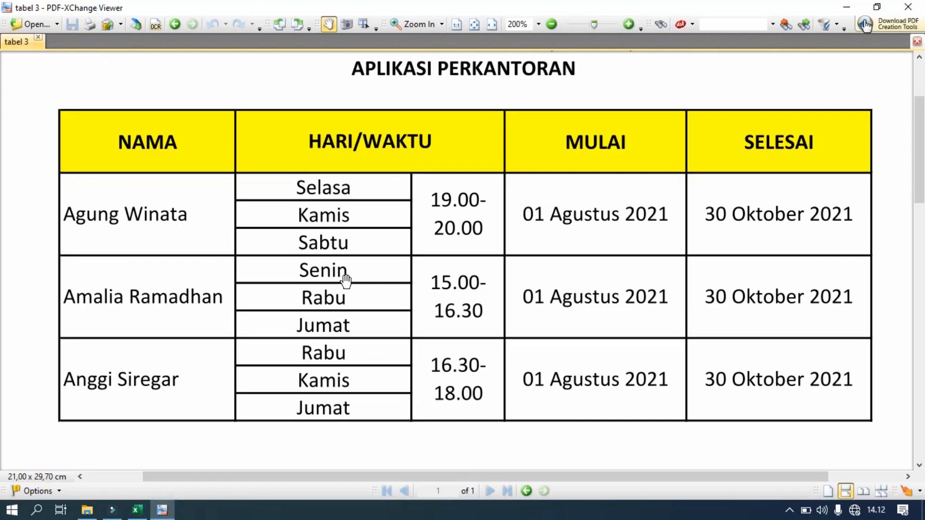
Fill B8:B10 with the second student's days: Senin, Rabu and Jumat
{"action": "left_click", "coordinate": [137, 510]}
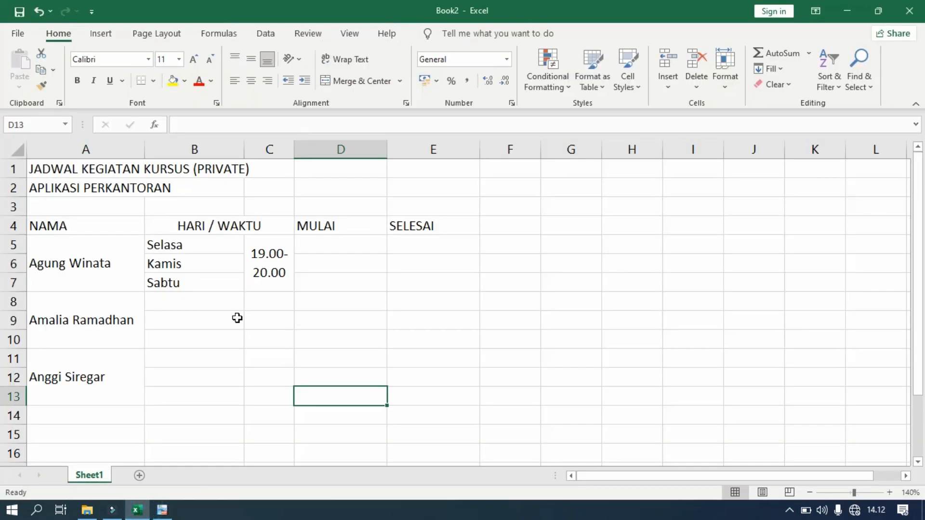
{"action": "left_click", "coordinate": [192, 307]}
{"action": "type", "text": "Sen"}
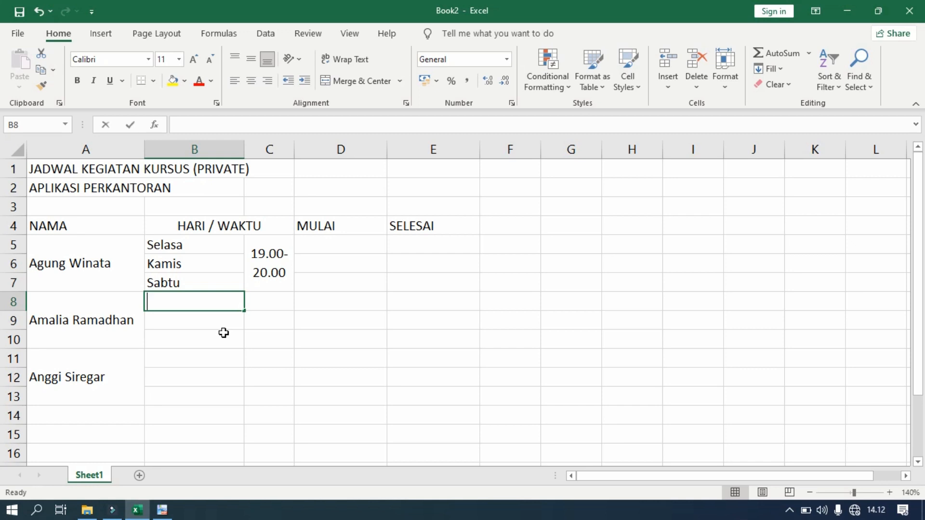
{"action": "type", "text": "in"}
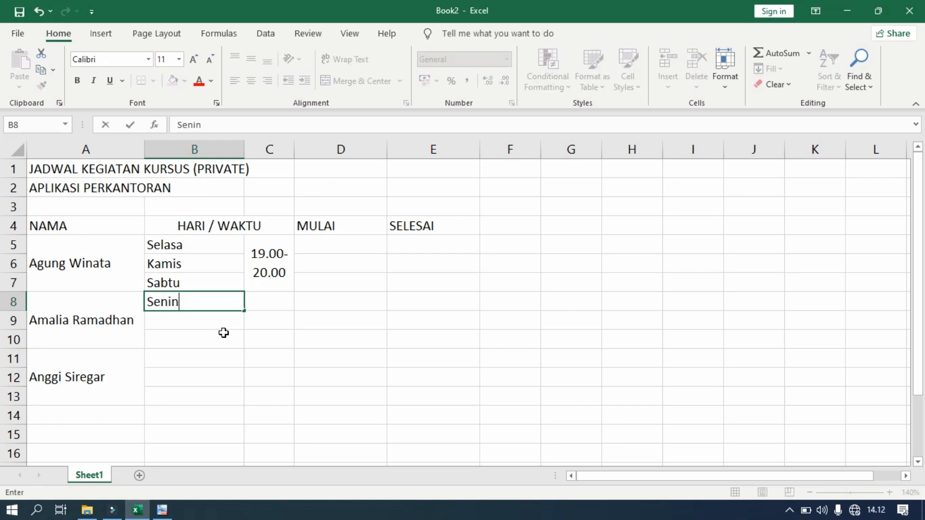
{"action": "key", "text": "Return"}
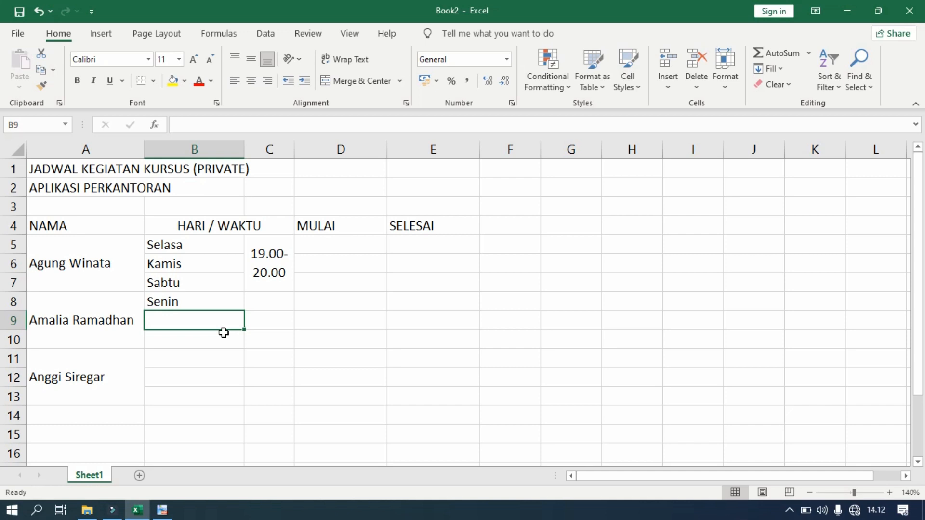
{"action": "type", "text": "Rabu"}
{"action": "key", "text": "Return"}
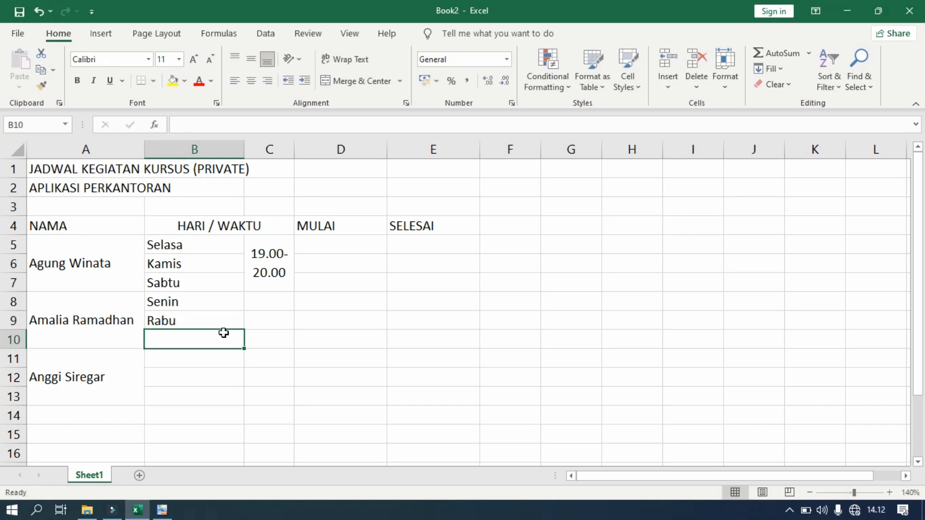
{"action": "type", "text": "Jumat"}
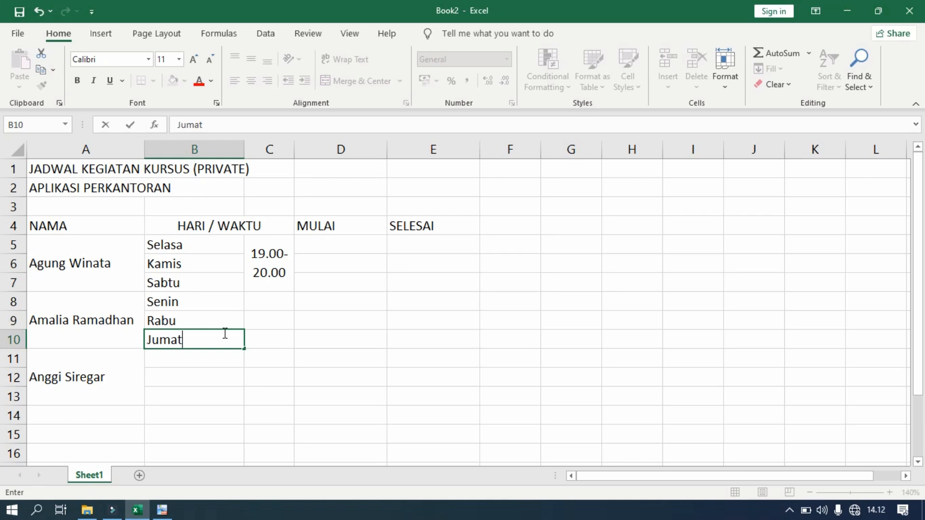
{"action": "left_click", "coordinate": [258, 389]}
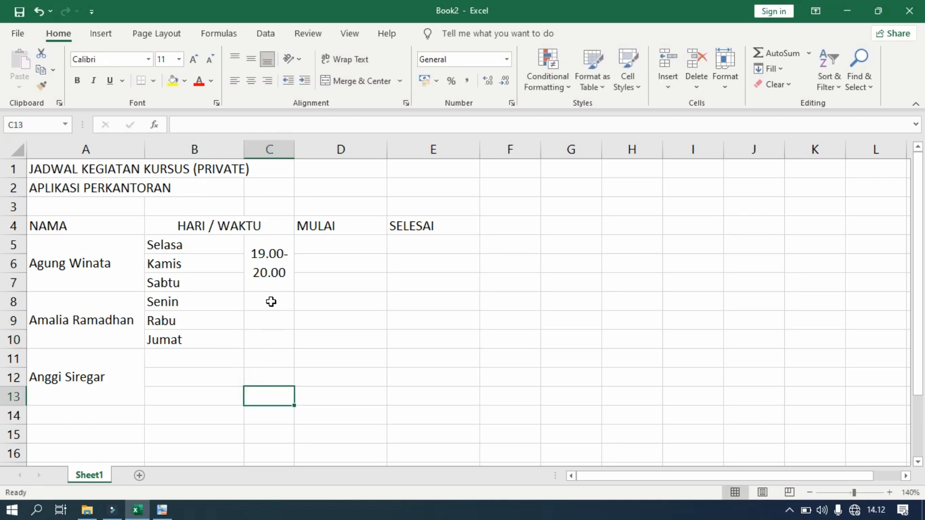
{"action": "left_click", "coordinate": [162, 510]}
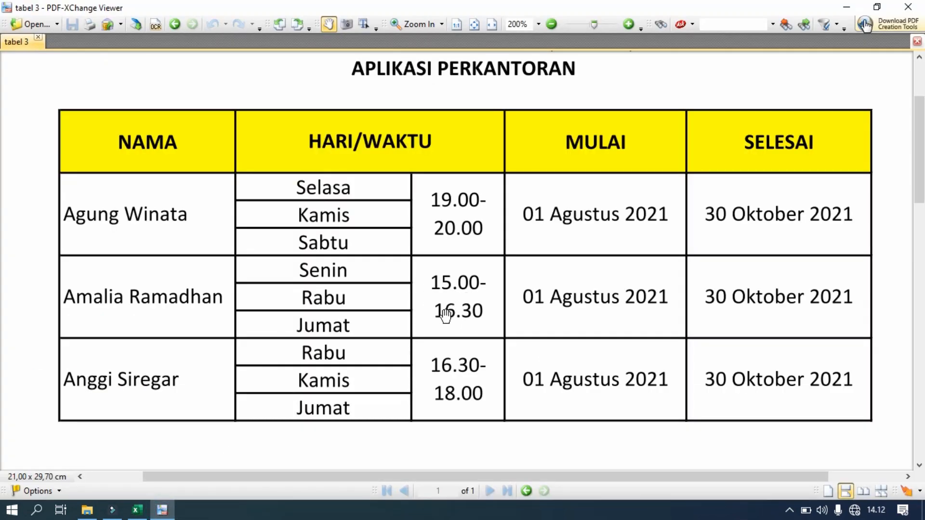
Enter 15.00-16.30 in C8 and merge C8:C10 with the time wrapped and middle-aligned
{"action": "left_click", "coordinate": [137, 510]}
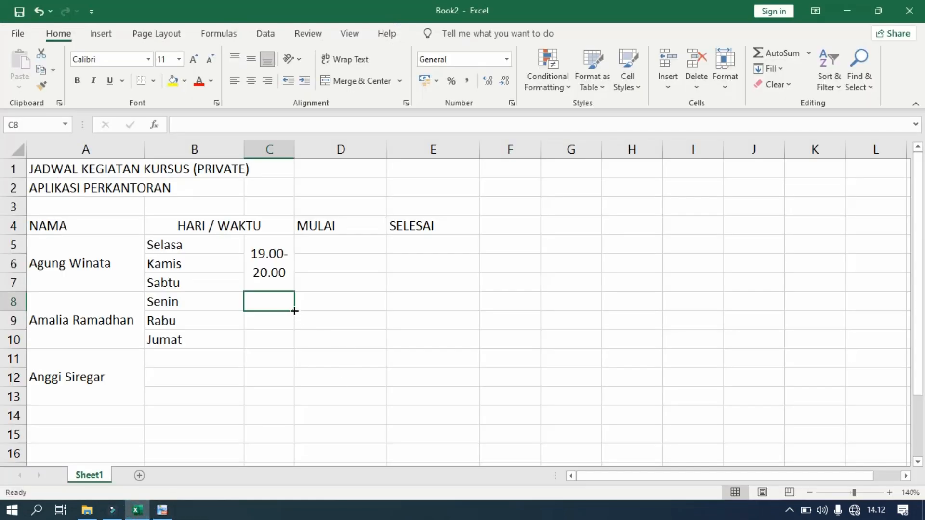
{"action": "type", "text": "15"}
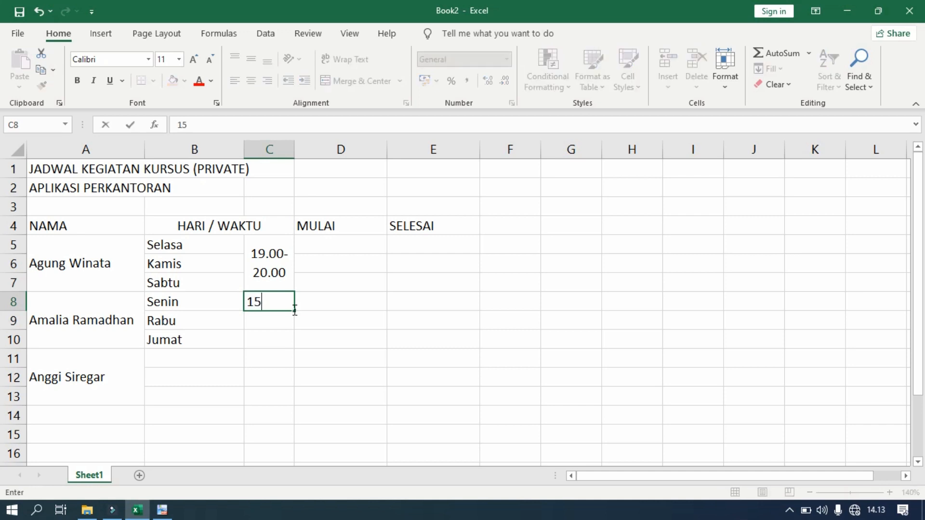
{"action": "type", "text": ".00-16.30"}
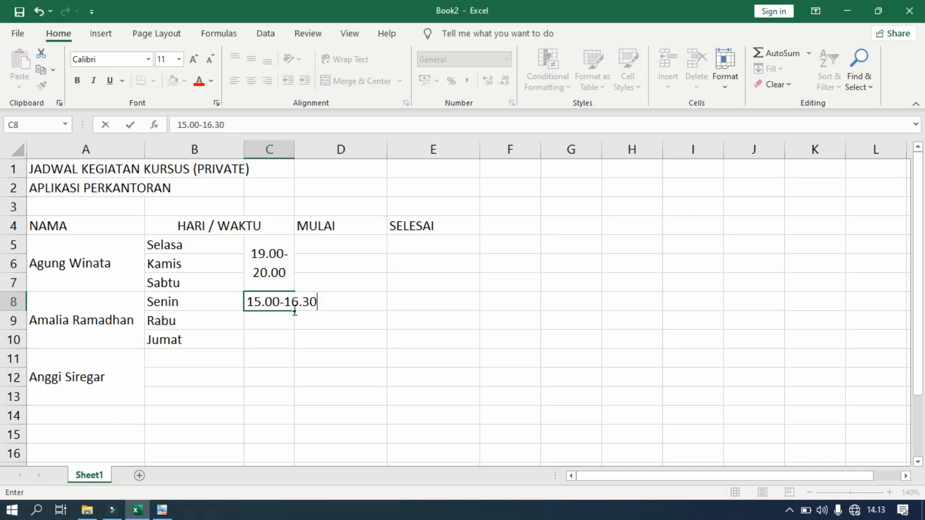
{"action": "left_click", "coordinate": [289, 321]}
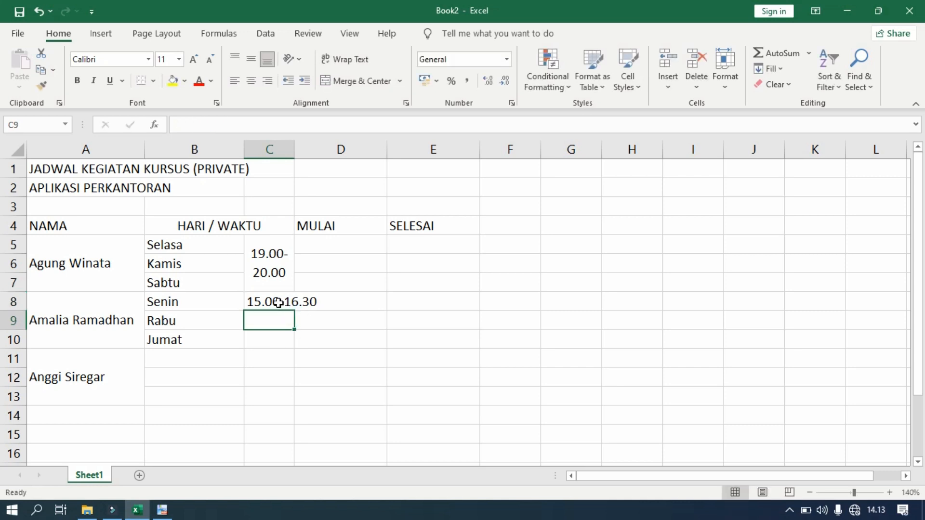
{"action": "left_click", "coordinate": [278, 303]}
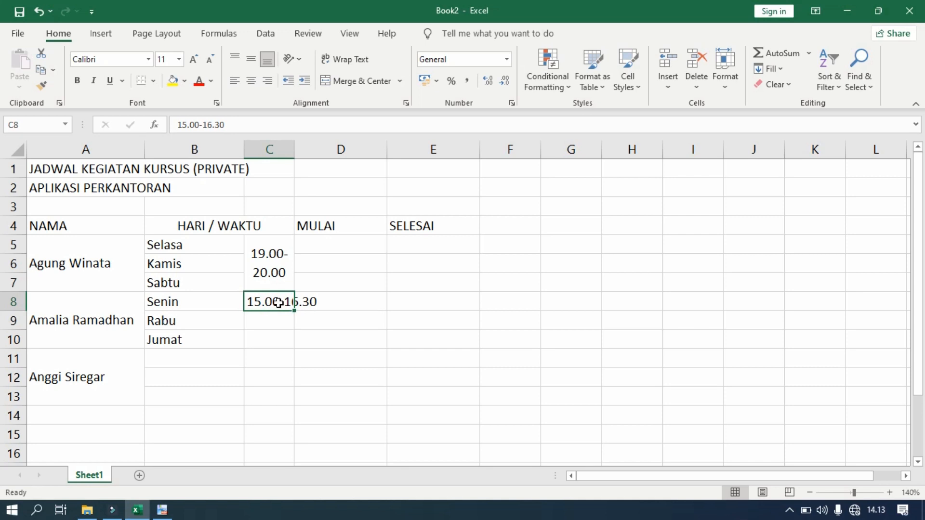
{"action": "left_click_drag", "start_coordinate": [279, 303], "coordinate": [278, 337]}
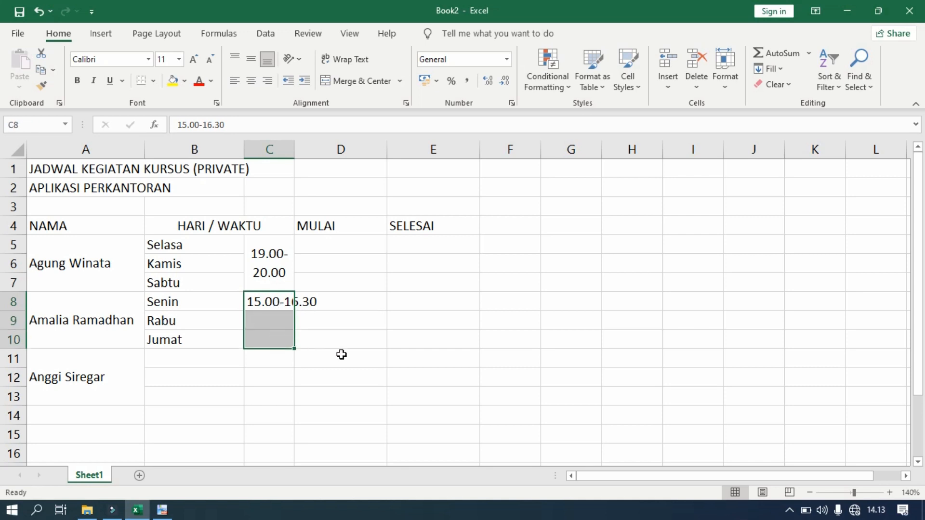
{"action": "left_click", "coordinate": [354, 86]}
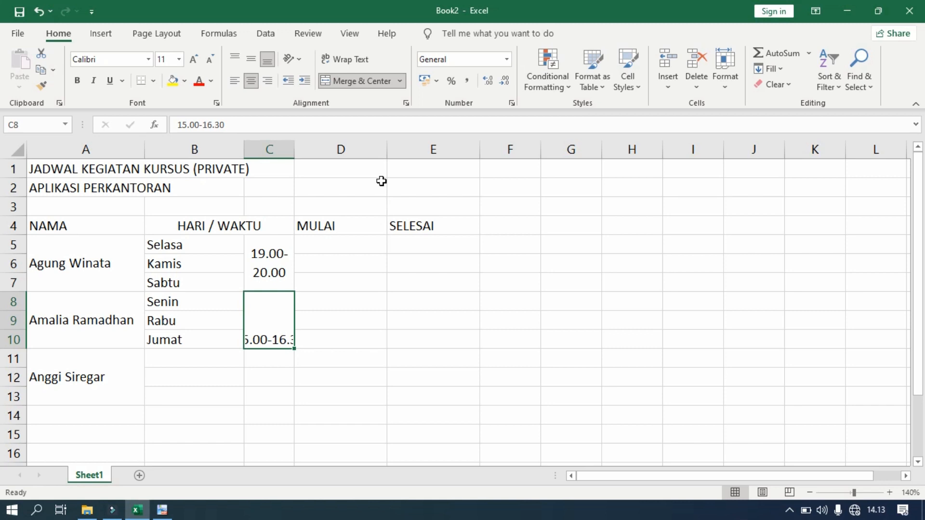
{"action": "left_click", "coordinate": [354, 63]}
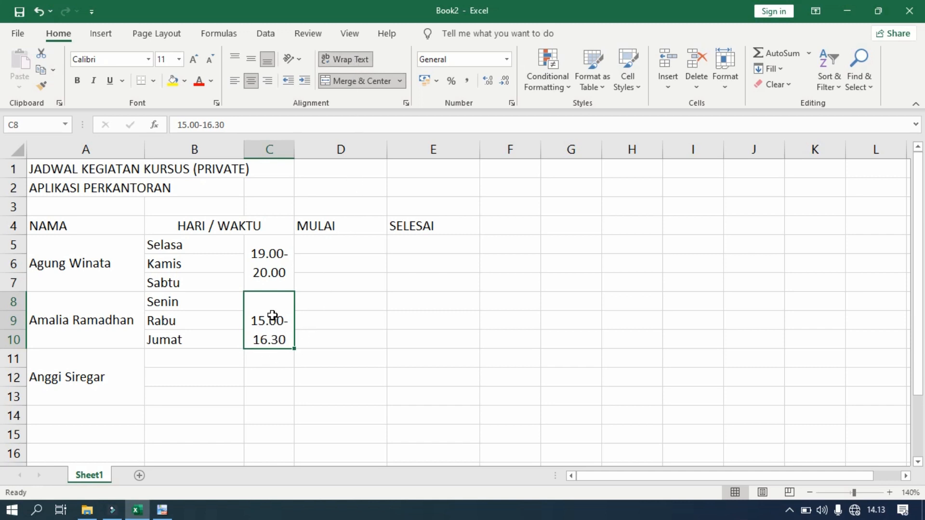
{"action": "left_click", "coordinate": [253, 64]}
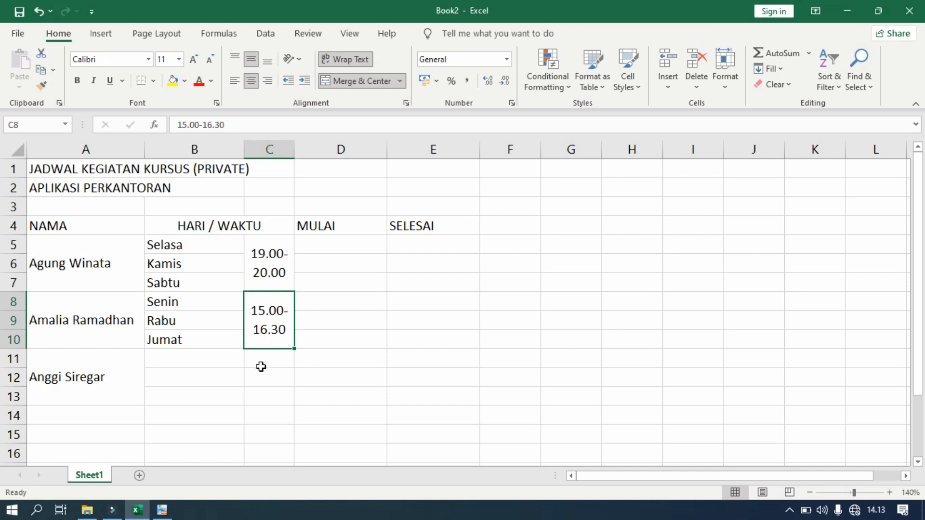
{"action": "left_click", "coordinate": [162, 510]}
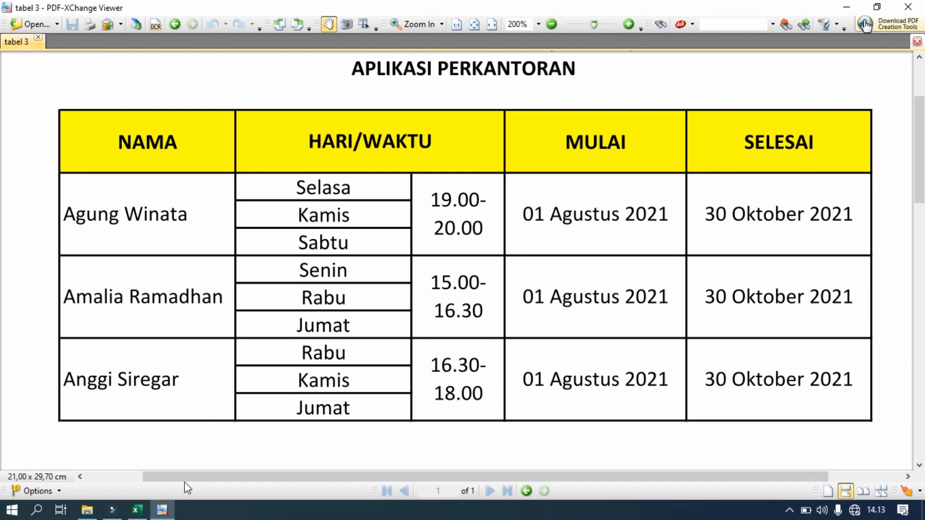
Fill B11:B13 with the days Rabu, Kamis and Jumat
{"action": "left_click", "coordinate": [135, 509]}
{"action": "left_click", "coordinate": [184, 358]}
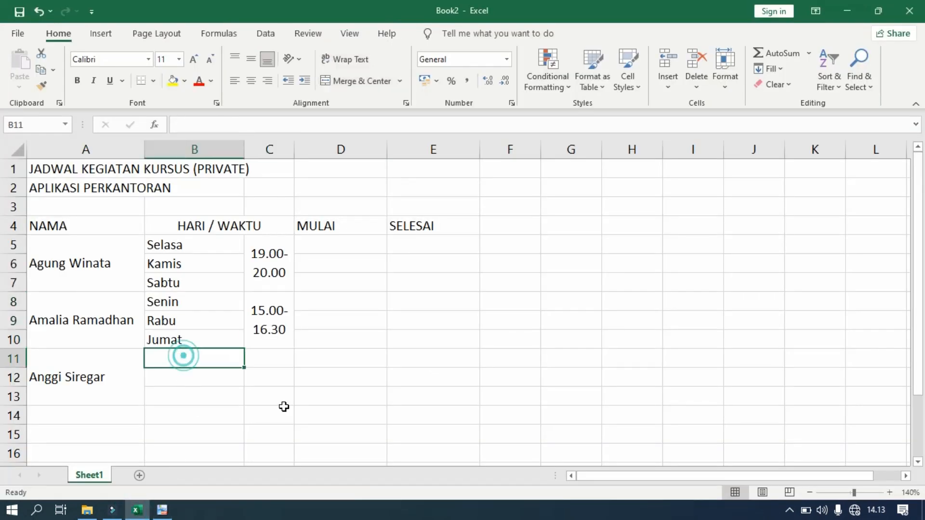
{"action": "type", "text": "Rabu"}
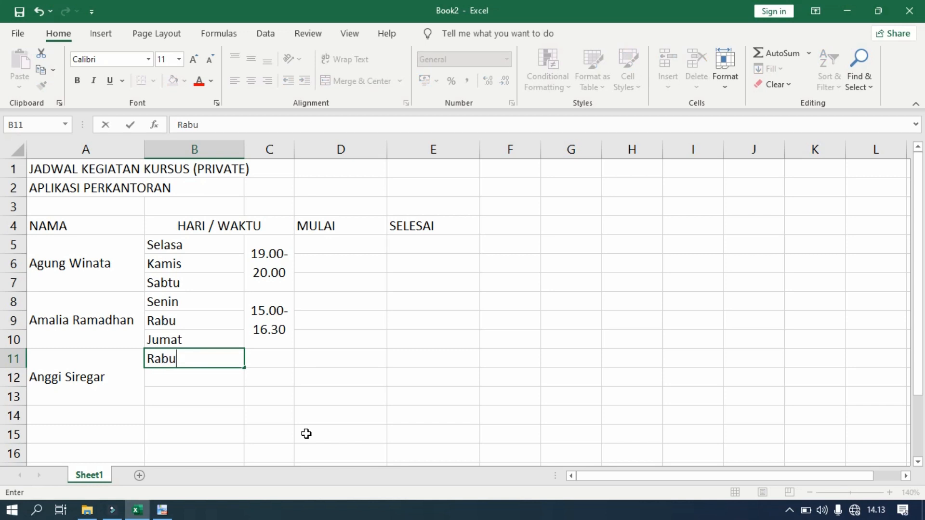
{"action": "key", "text": "Return"}
{"action": "type", "text": "Kamis"}
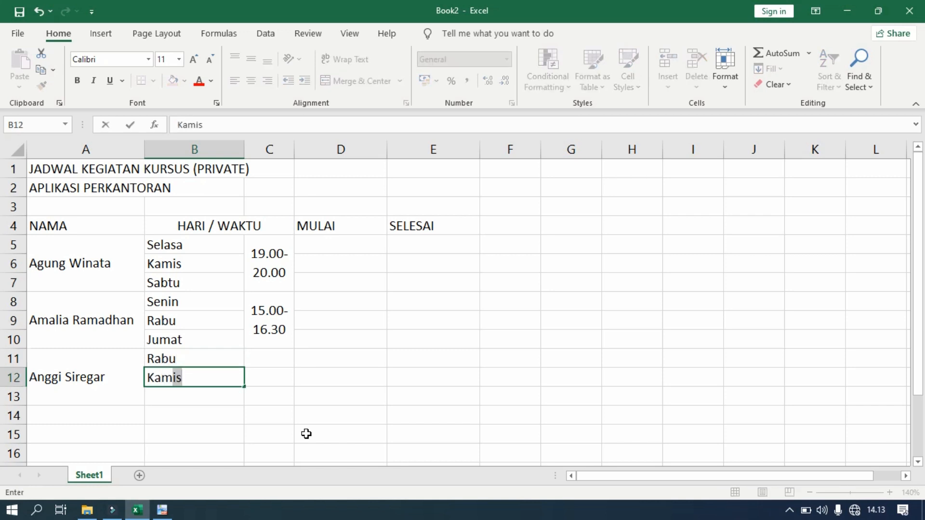
{"action": "key", "text": "Return"}
{"action": "type", "text": "Jumat"}
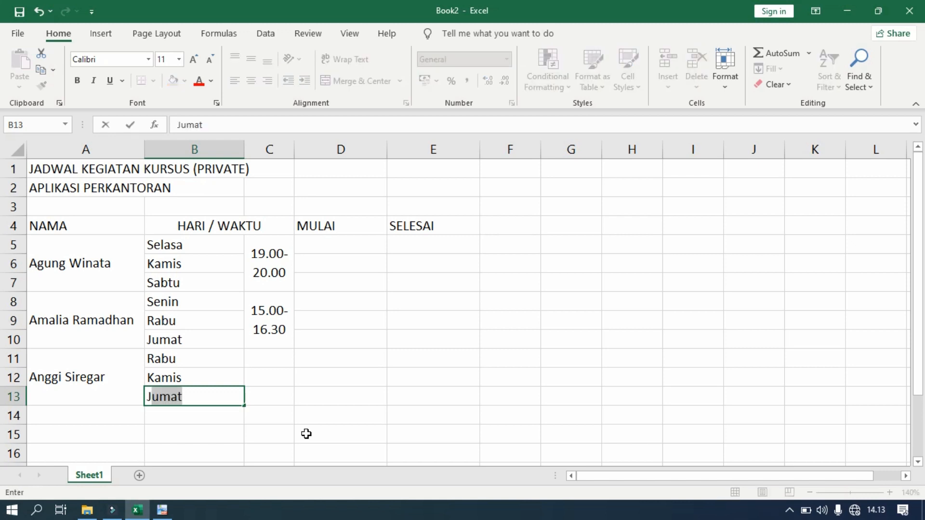
{"action": "left_click", "coordinate": [307, 434]}
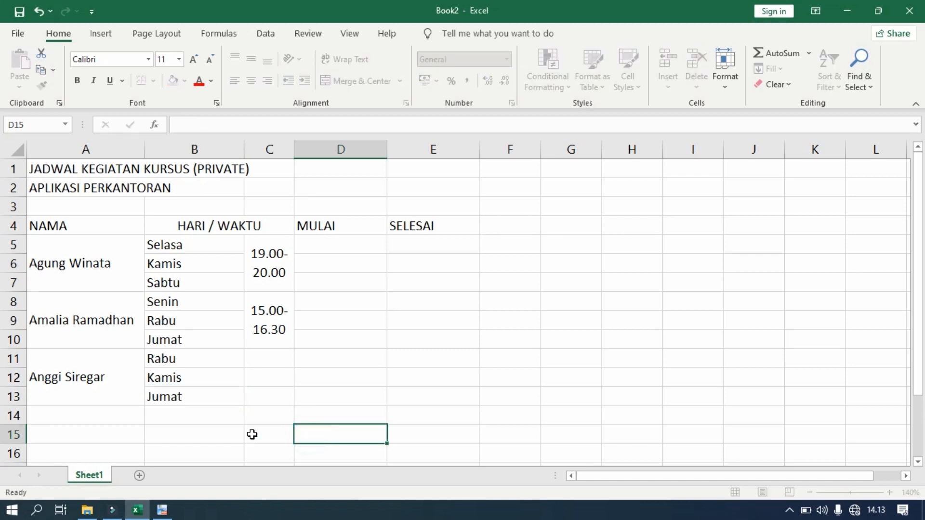
After checking the reference PDF, enter the time 16.30-18.00 in cell C11
{"action": "left_click", "coordinate": [162, 510]}
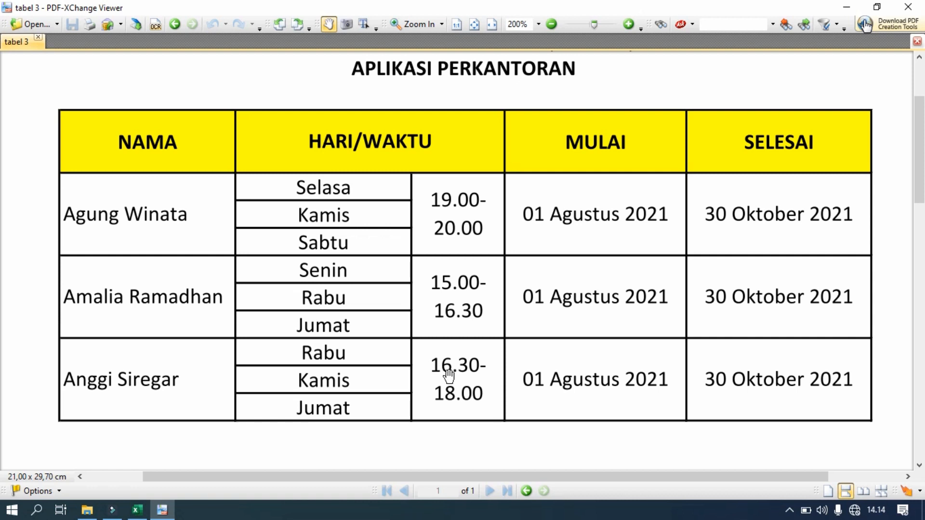
{"action": "left_click", "coordinate": [137, 510]}
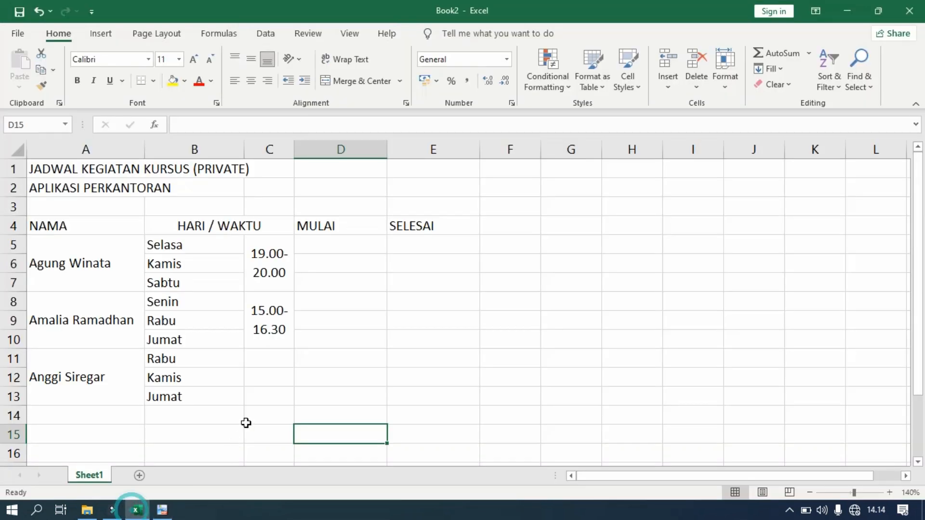
{"action": "left_click", "coordinate": [268, 357]}
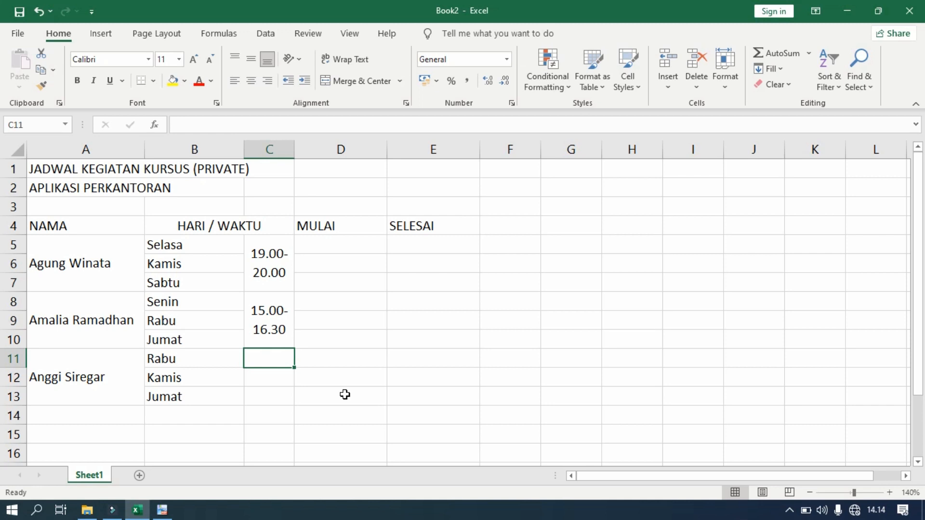
{"action": "type", "text": "16."}
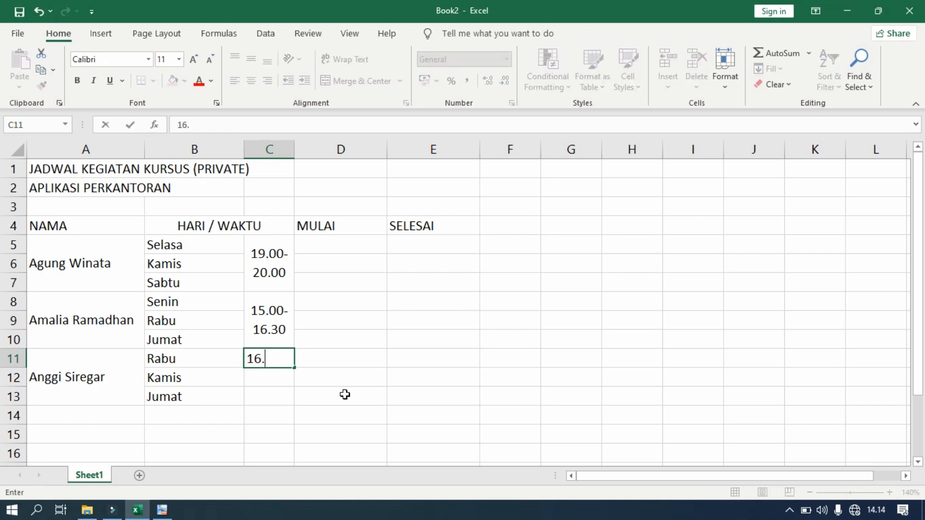
{"action": "type", "text": "30-18.00"}
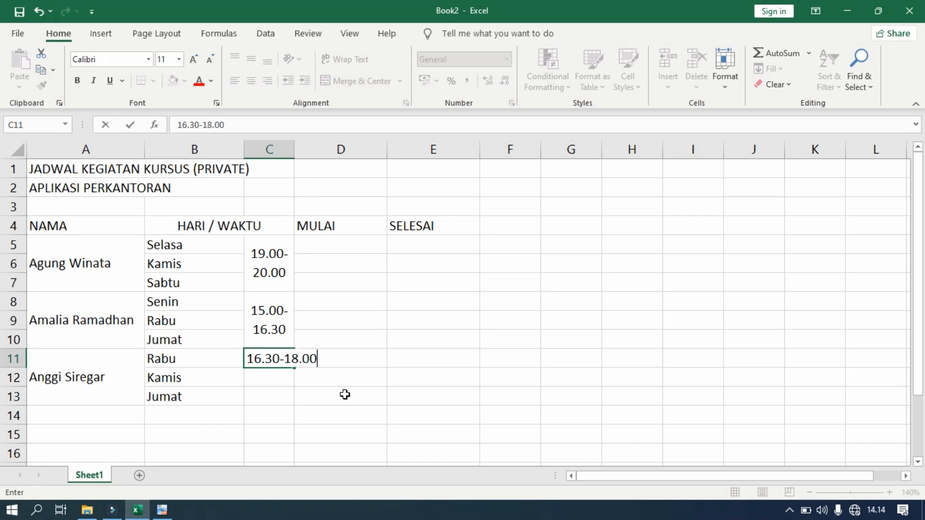
{"action": "key", "text": "Return"}
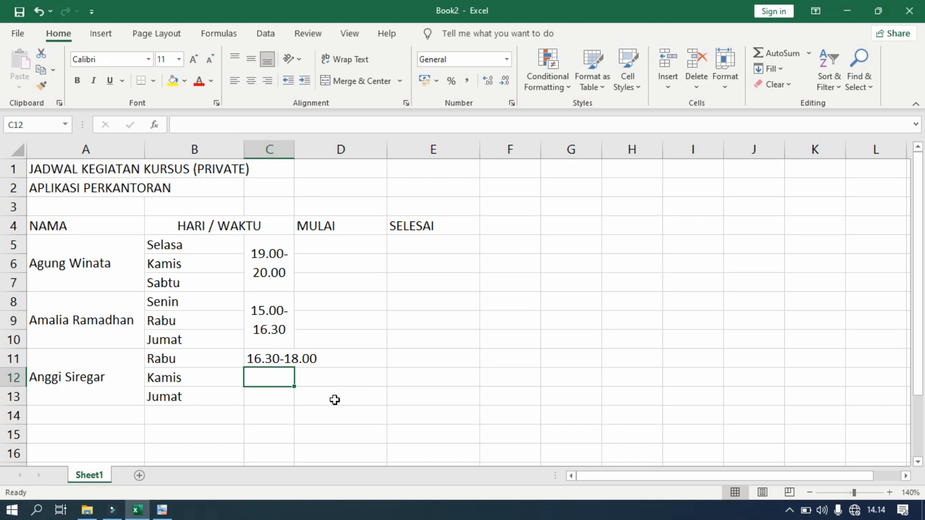
Merge C11:C13, wrap and middle-align the time, then compare with the reference PDF
{"action": "left_click", "coordinate": [260, 359]}
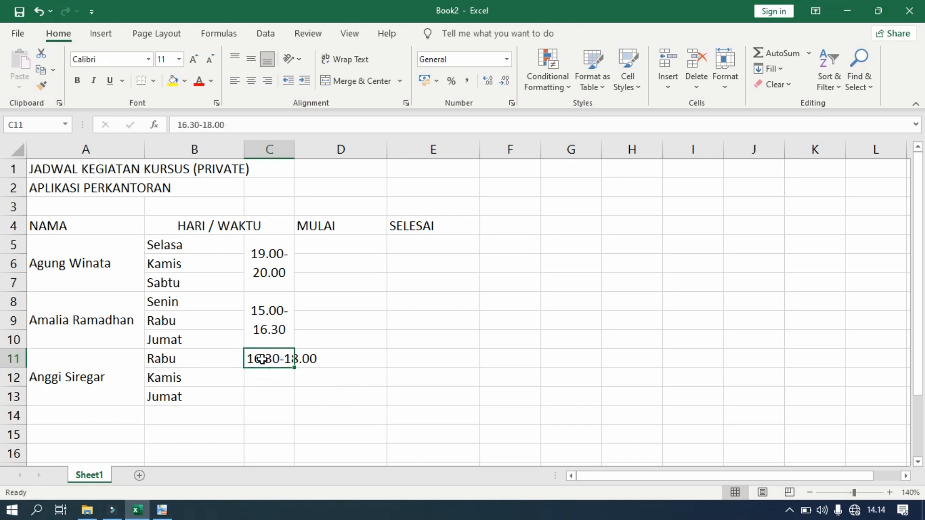
{"action": "left_click_drag", "start_coordinate": [257, 357], "coordinate": [260, 394]}
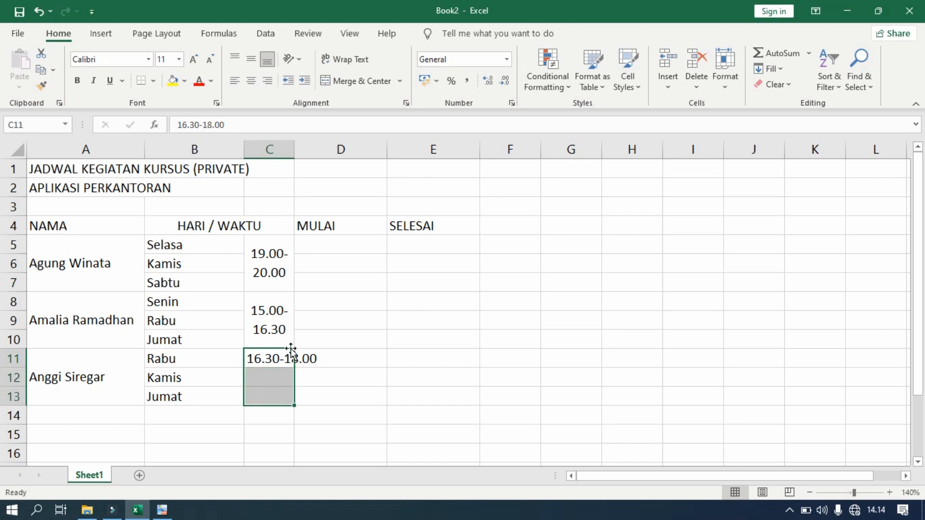
{"action": "left_click", "coordinate": [356, 86]}
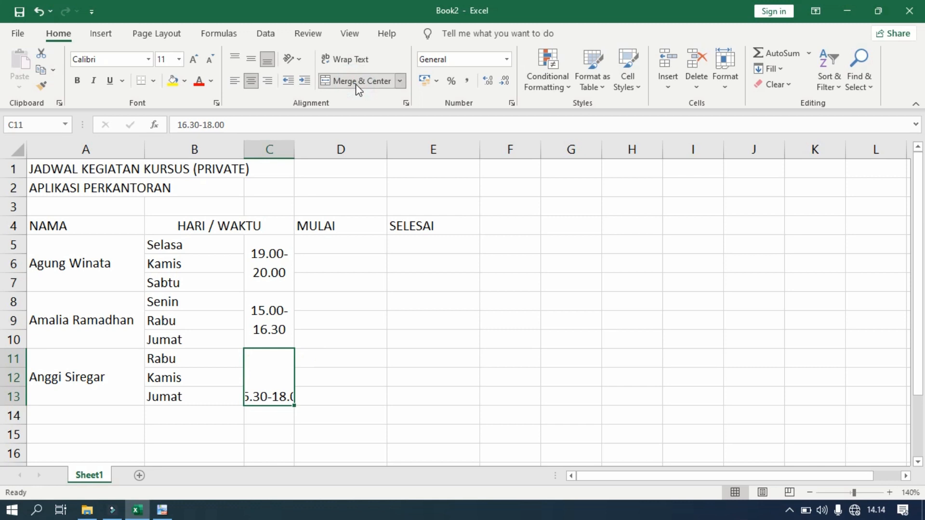
{"action": "left_click", "coordinate": [339, 59]}
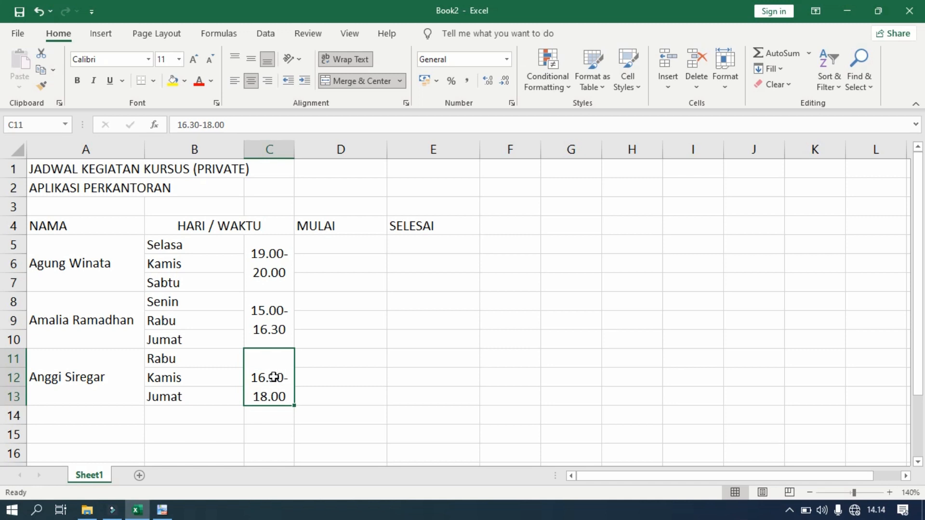
{"action": "left_click", "coordinate": [251, 60]}
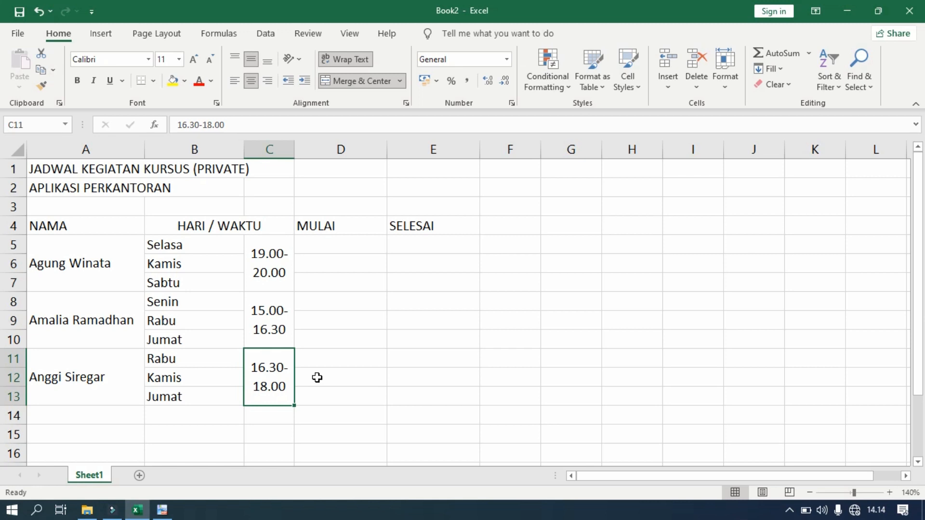
{"action": "left_click", "coordinate": [162, 510]}
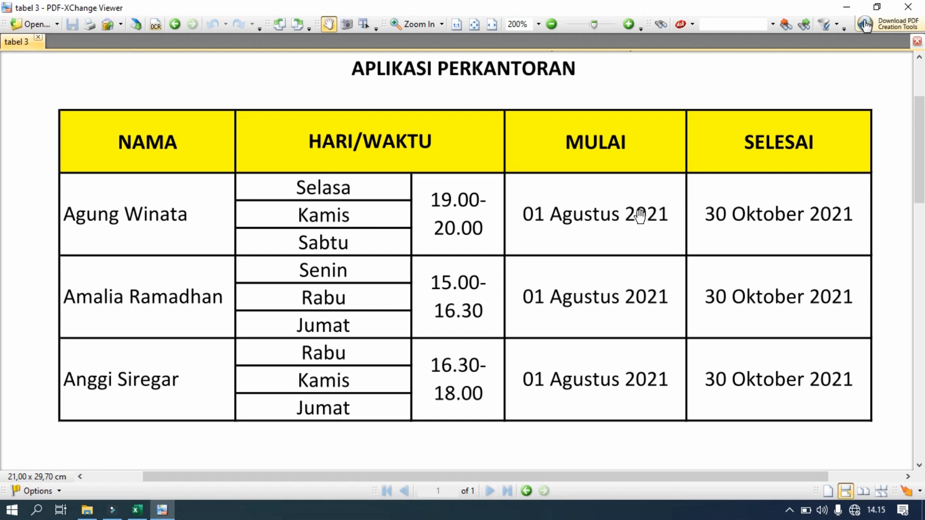
{"action": "left_click", "coordinate": [137, 510]}
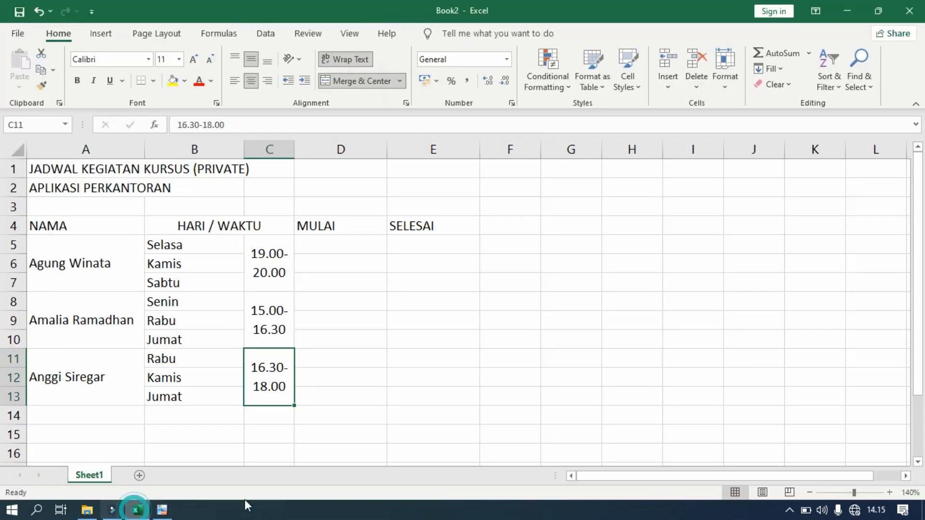
{"action": "left_click", "coordinate": [319, 245]}
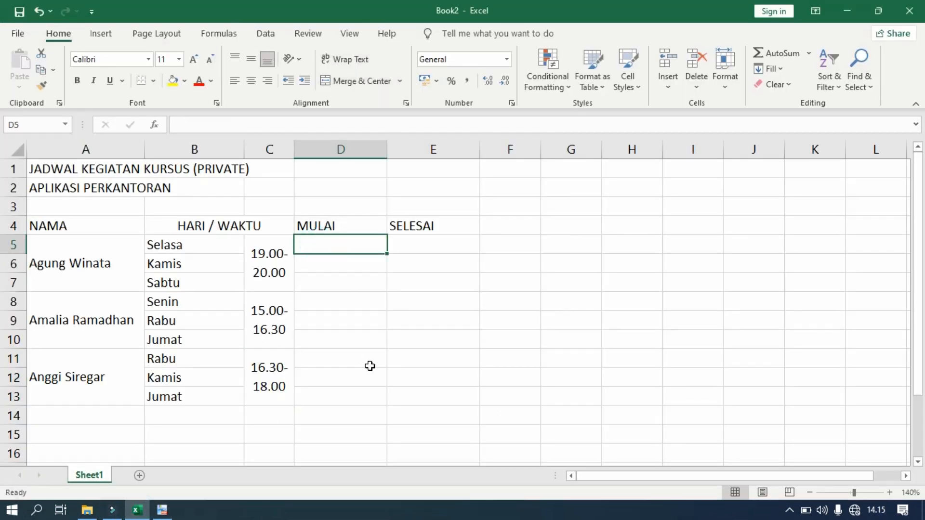
Enter 01 Agustus 2021 in D5 and check it against the reference PDF
{"action": "type", "text": "01"}
{"action": "type", "text": "gu"}
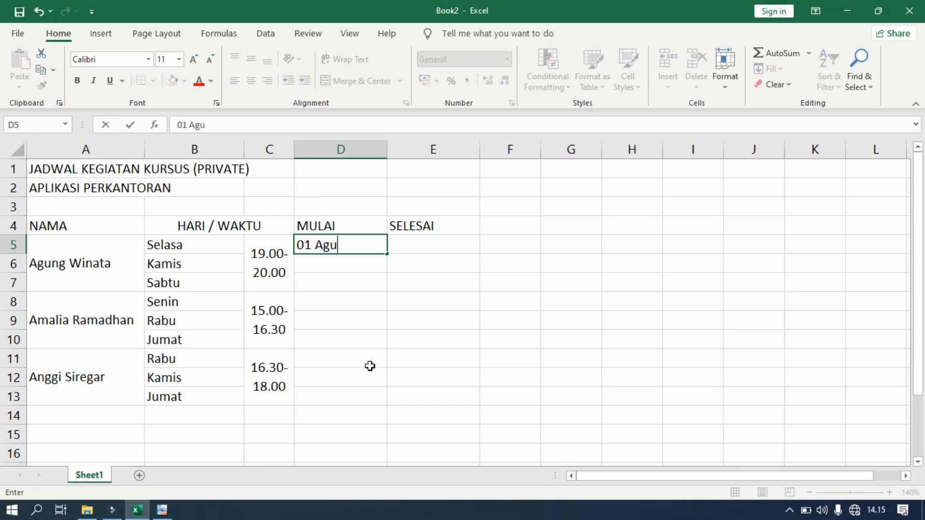
{"action": "type", "text": "stus 2021"}
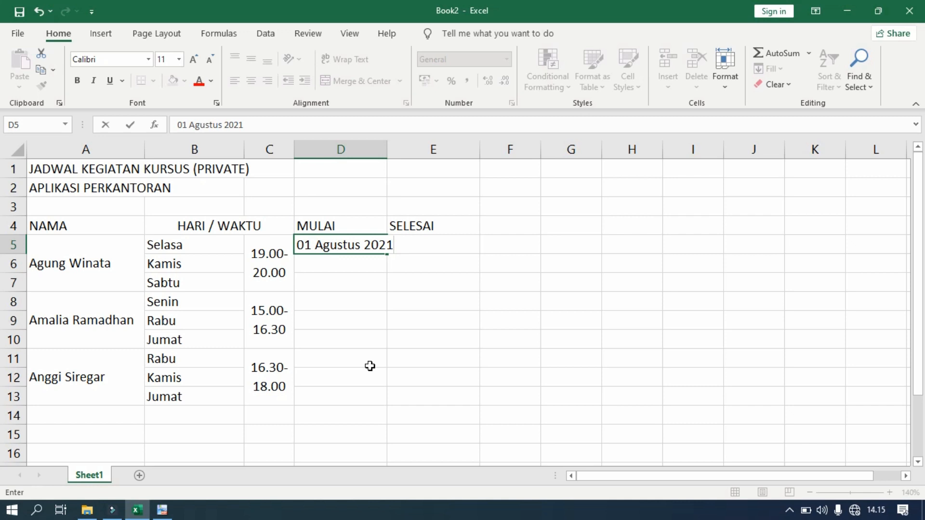
{"action": "key", "text": "Return"}
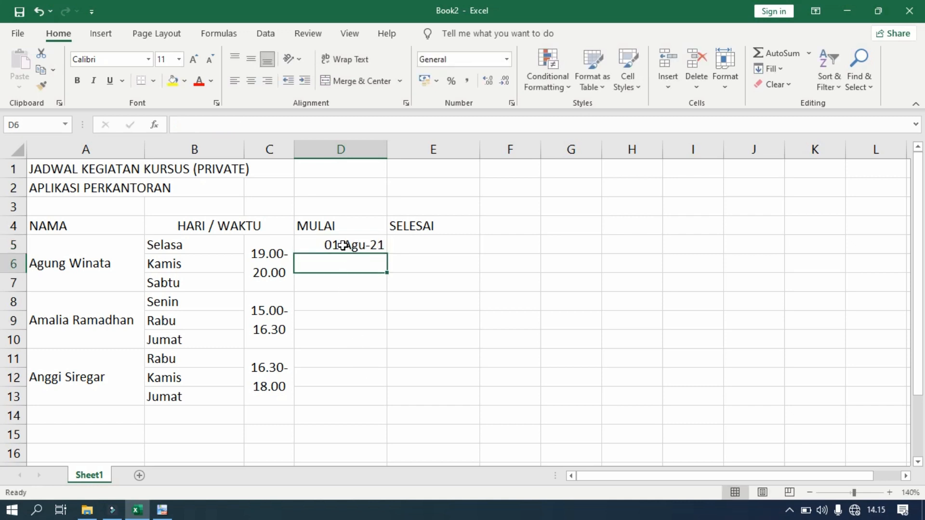
{"action": "left_click", "coordinate": [341, 245]}
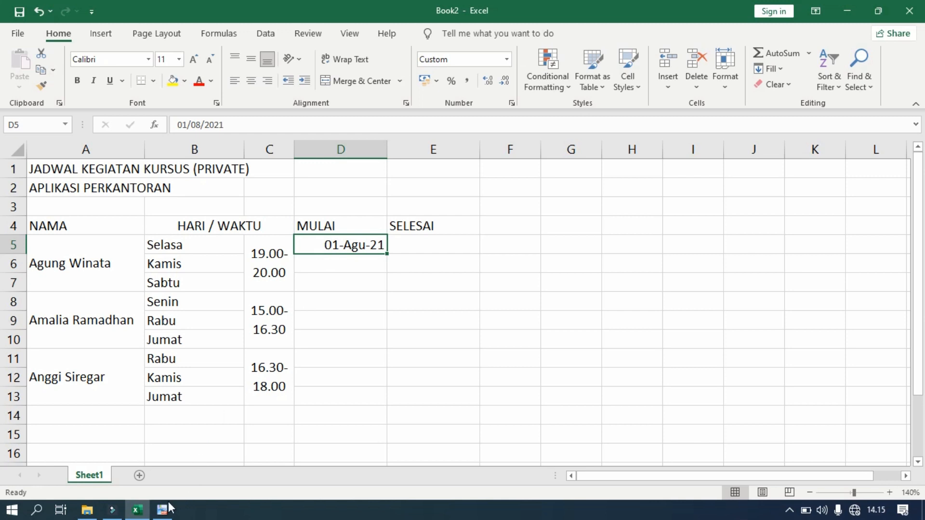
{"action": "left_click", "coordinate": [163, 509]}
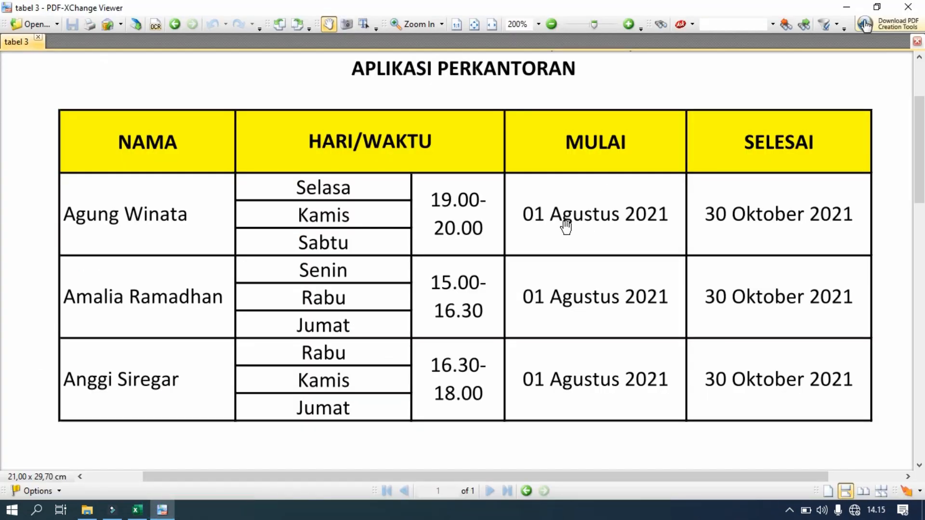
{"action": "left_click", "coordinate": [137, 510]}
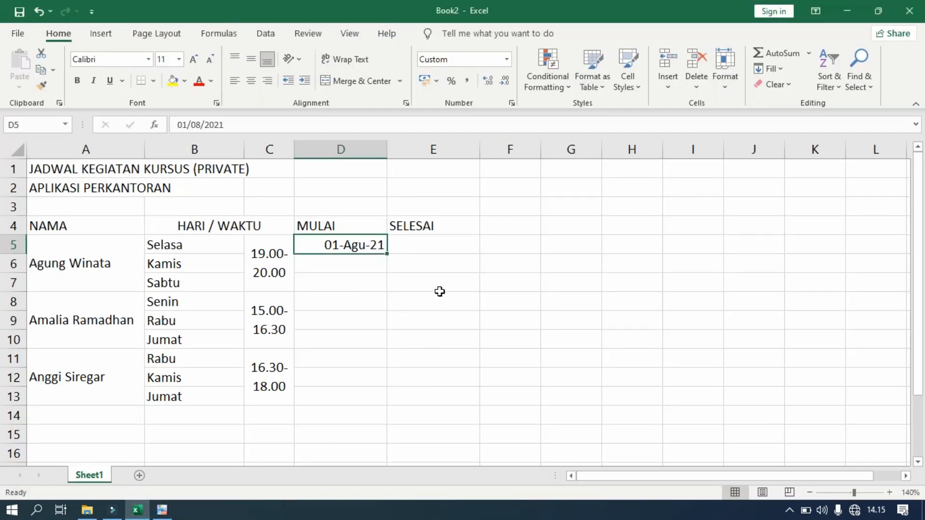
{"action": "left_click", "coordinate": [341, 247]}
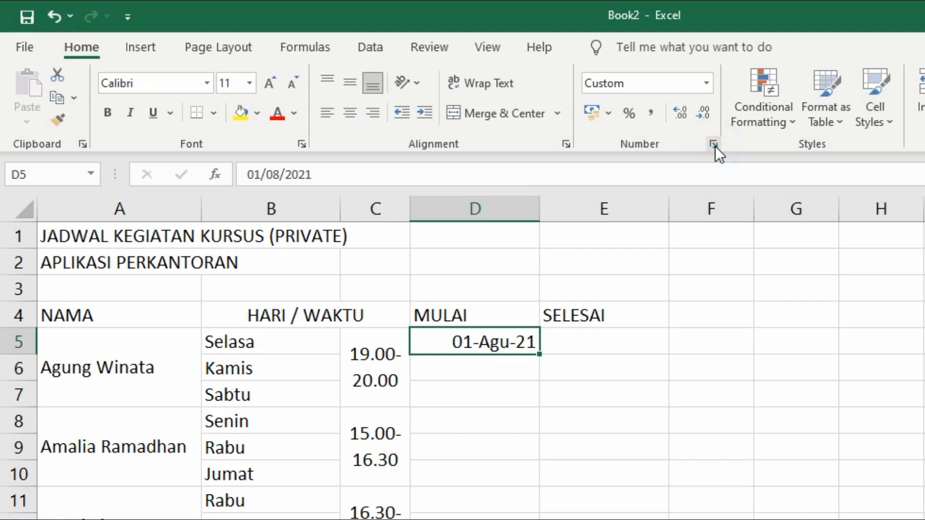
Give D5 the long '14 Maret 2012' date format and widen column D to fit
{"action": "left_click", "coordinate": [714, 144]}
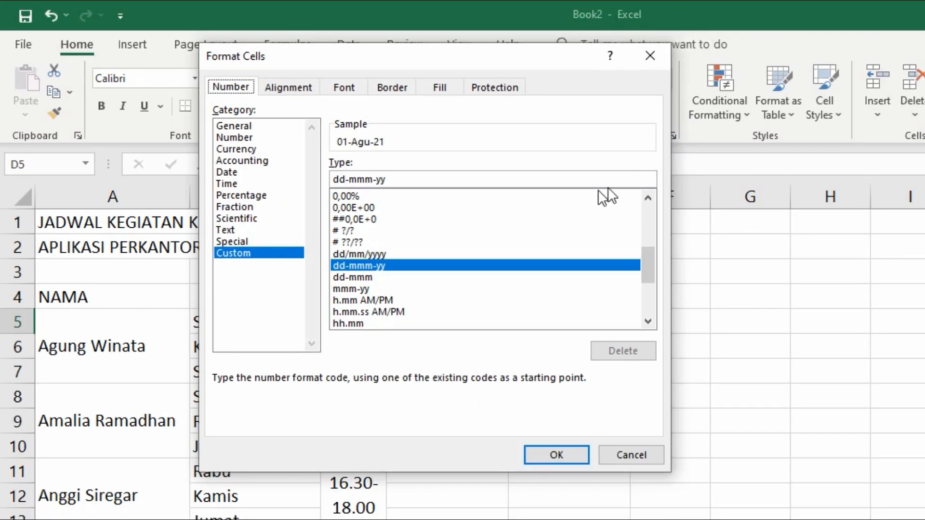
{"action": "left_click", "coordinate": [223, 173]}
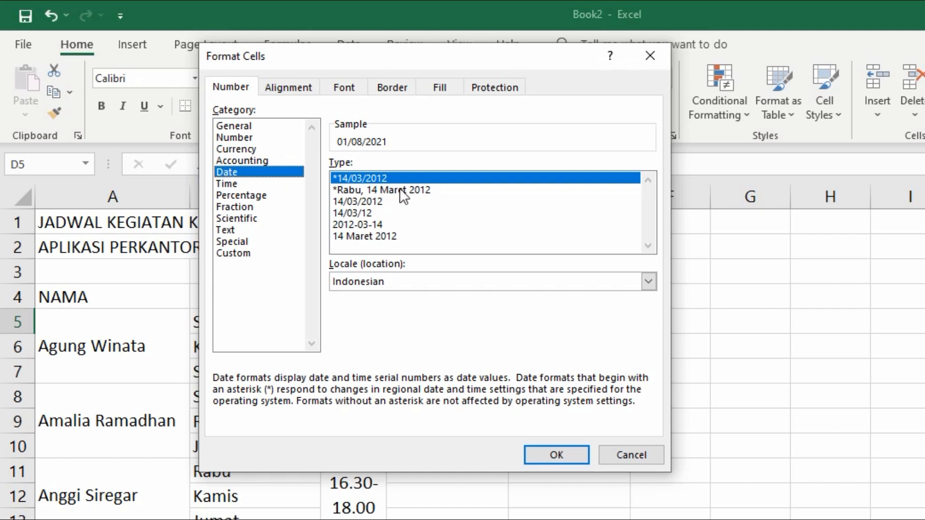
{"action": "left_click", "coordinate": [366, 236]}
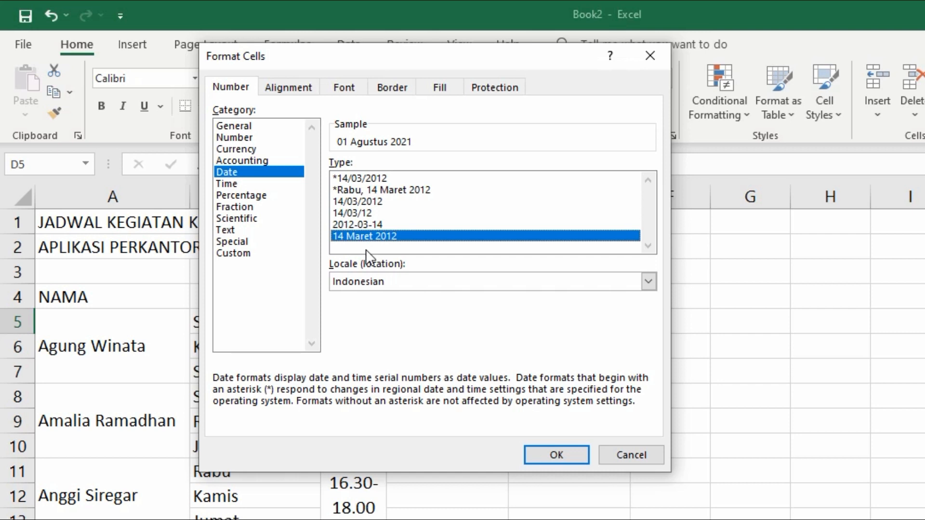
{"action": "left_click", "coordinate": [554, 454]}
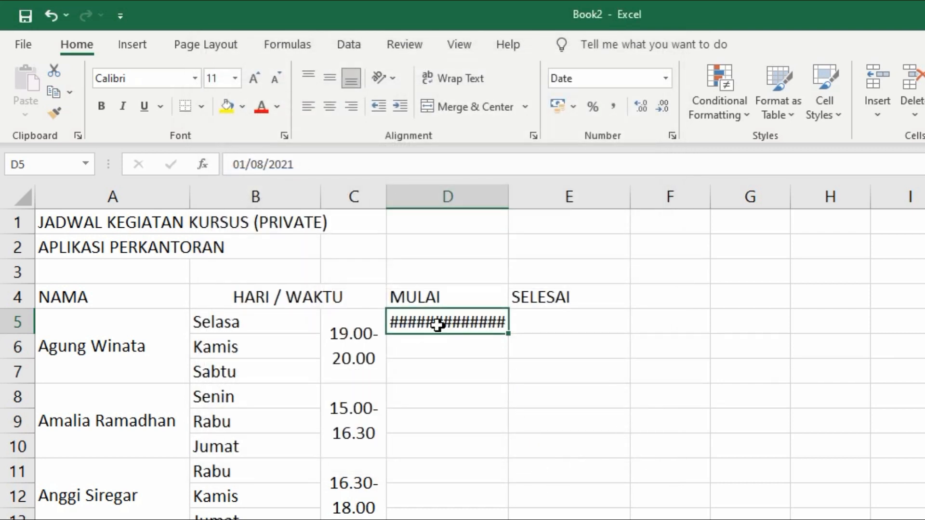
{"action": "left_click_drag", "start_coordinate": [509, 206], "coordinate": [533, 206]}
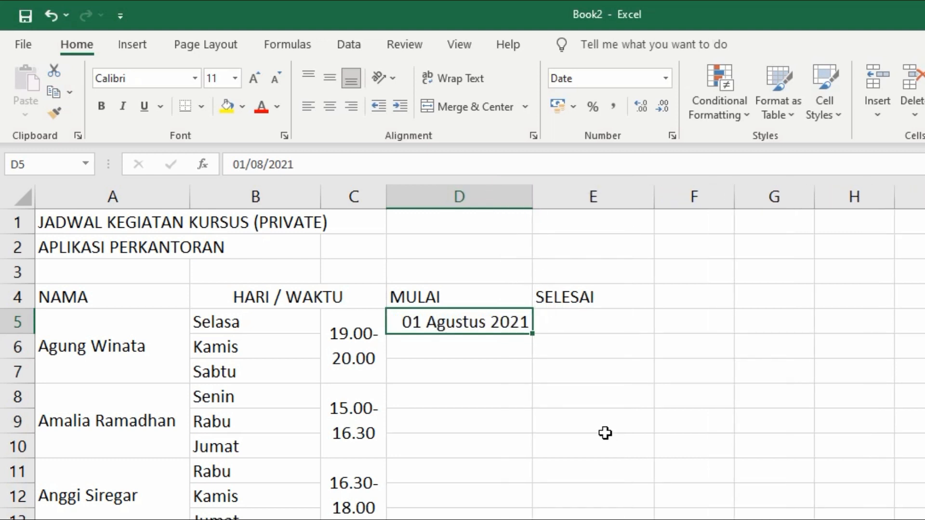
{"action": "left_click", "coordinate": [605, 432]}
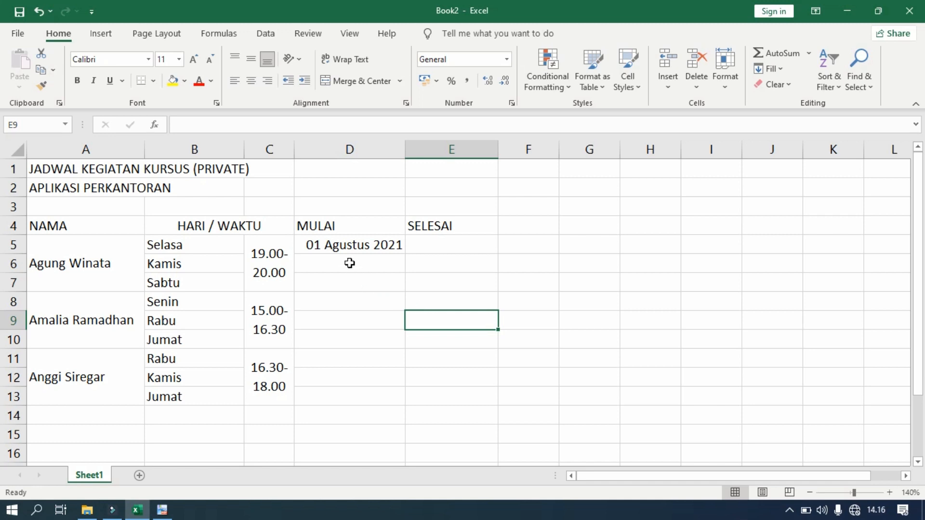
Merge and centre D5:D7 with middle alignment, then view the reference PDF
{"action": "left_click", "coordinate": [346, 247]}
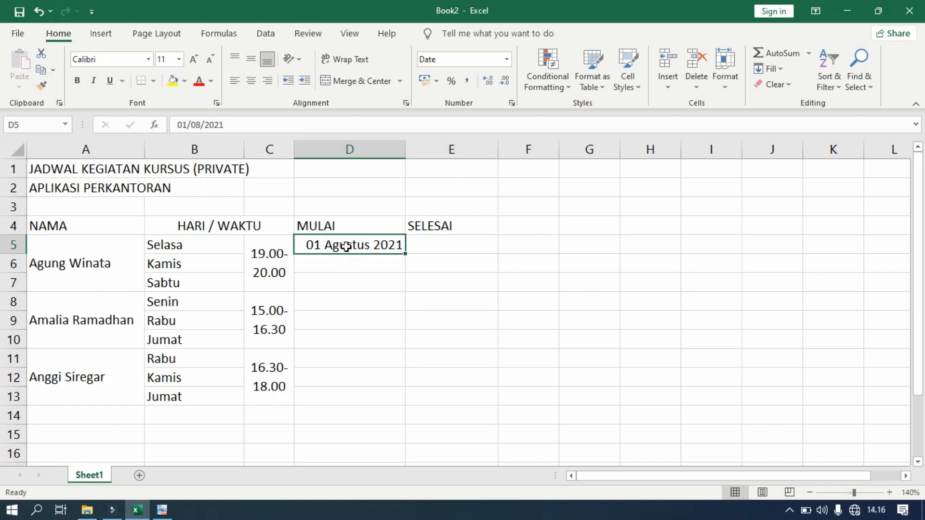
{"action": "left_click_drag", "start_coordinate": [346, 246], "coordinate": [344, 282]}
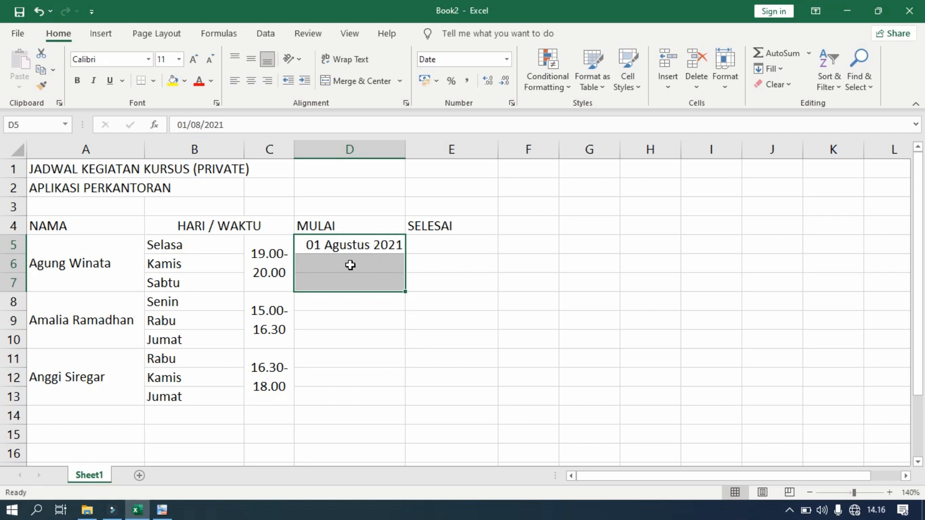
{"action": "left_click", "coordinate": [363, 81]}
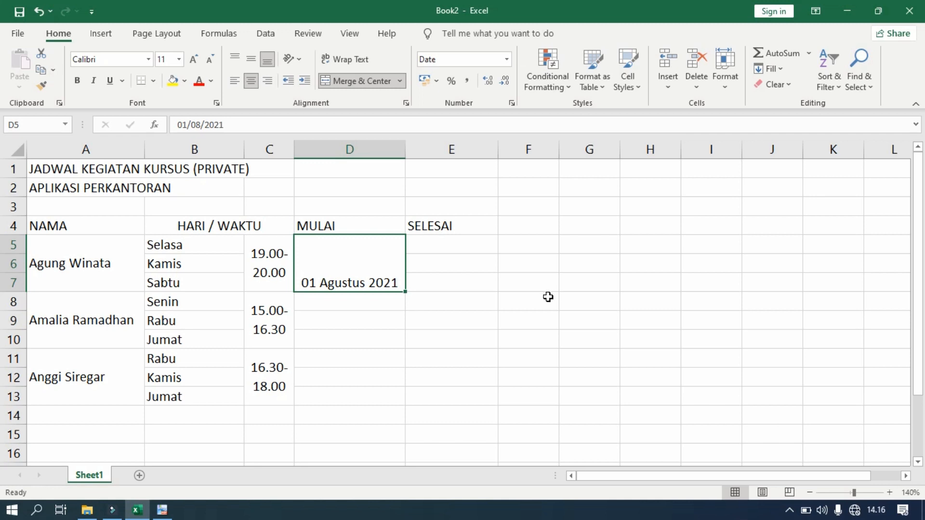
{"action": "left_click", "coordinate": [252, 62]}
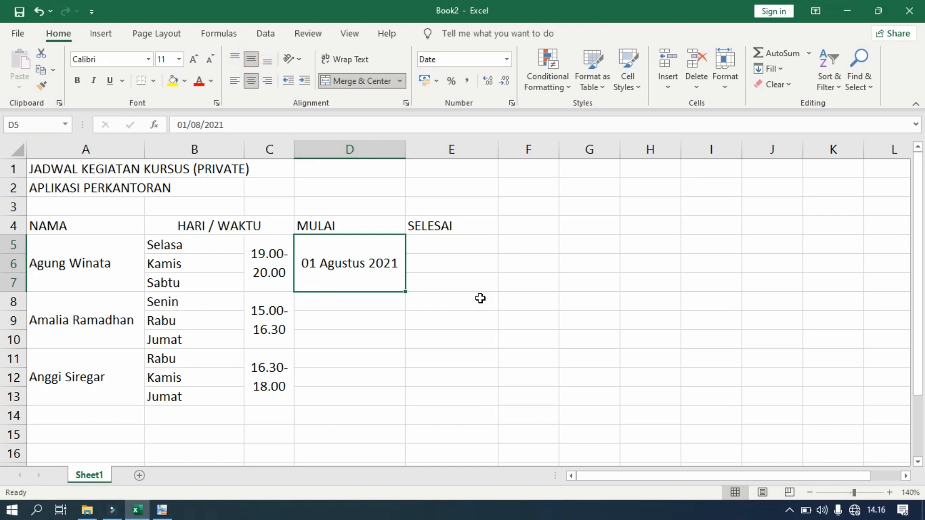
{"action": "left_click", "coordinate": [171, 514]}
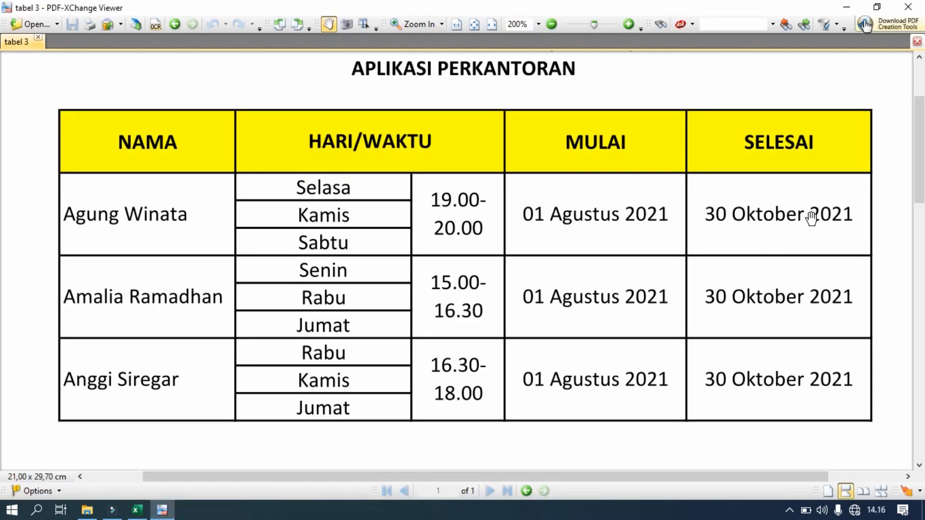
Type the end date 30 Oktober 2021 into cell E5
{"action": "left_click", "coordinate": [137, 510]}
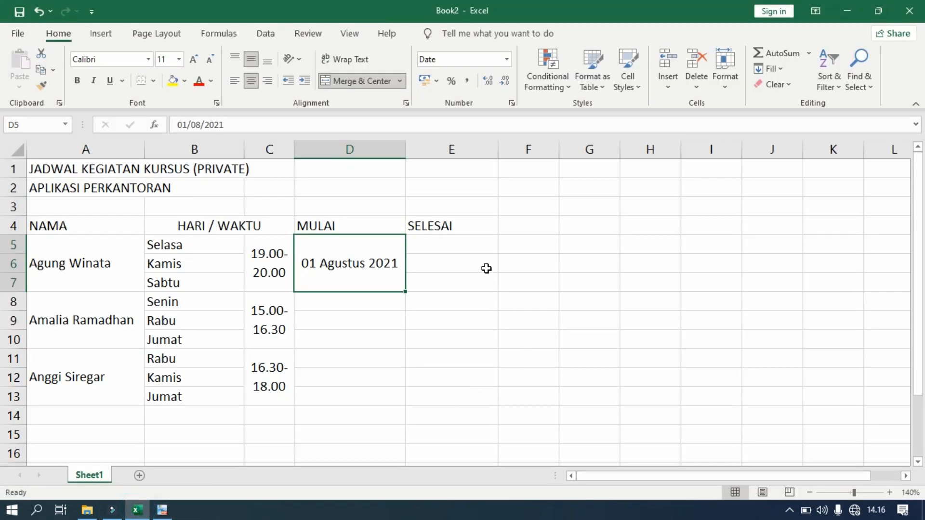
{"action": "left_click", "coordinate": [453, 247]}
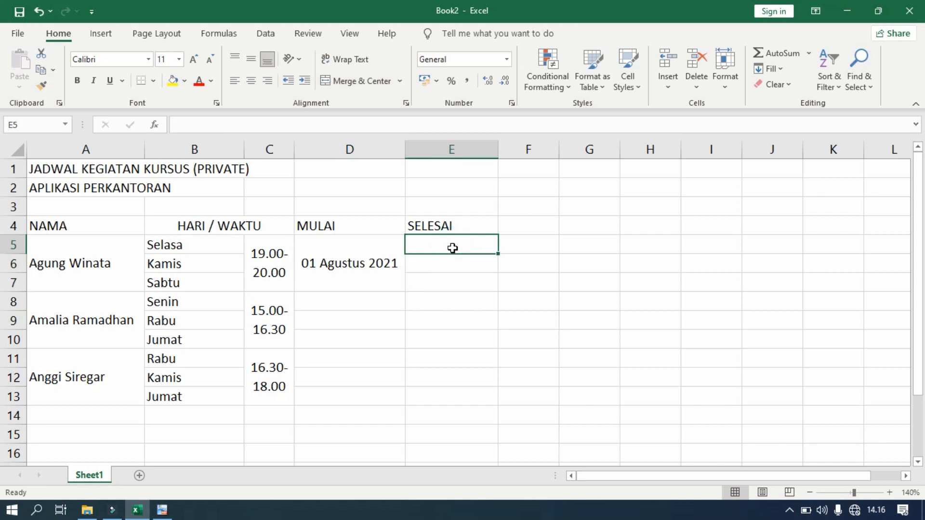
{"action": "type", "text": "3"}
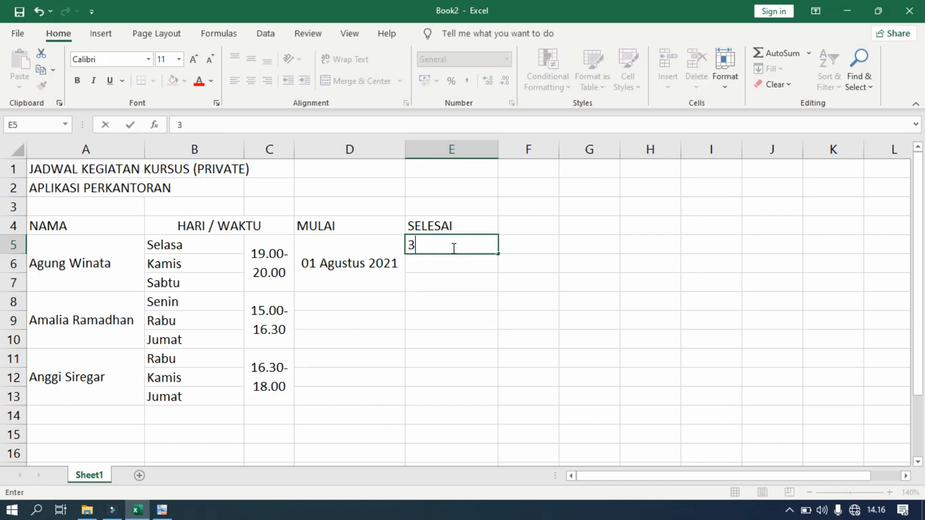
{"action": "type", "text": "0 Oktober 2021"}
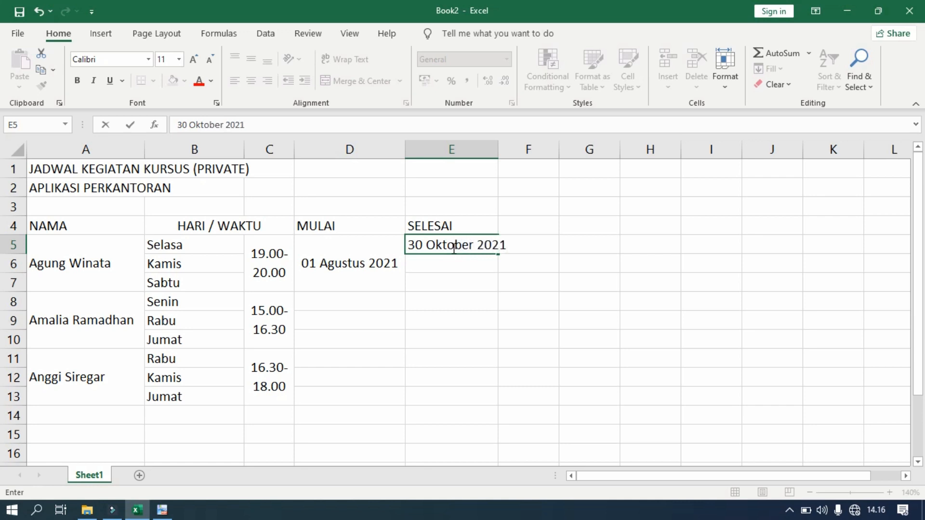
{"action": "key", "text": "Return"}
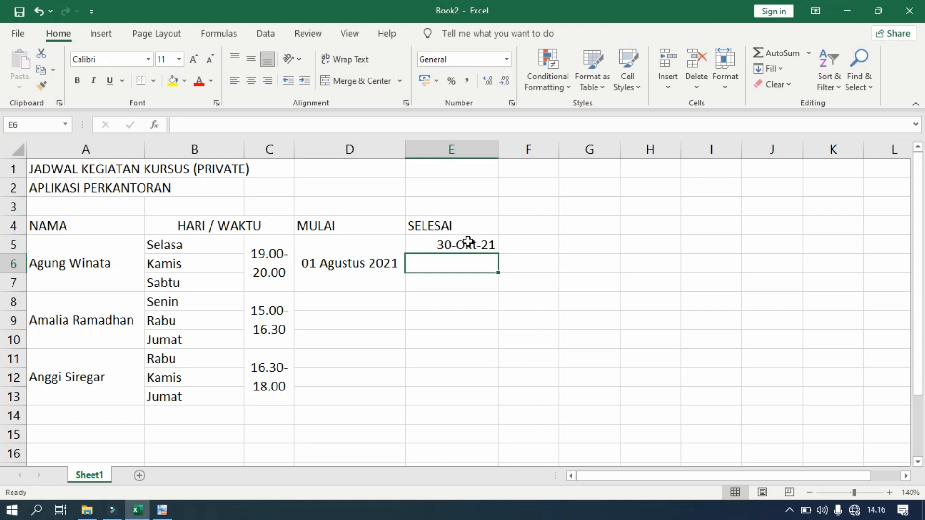
{"action": "left_click", "coordinate": [465, 244]}
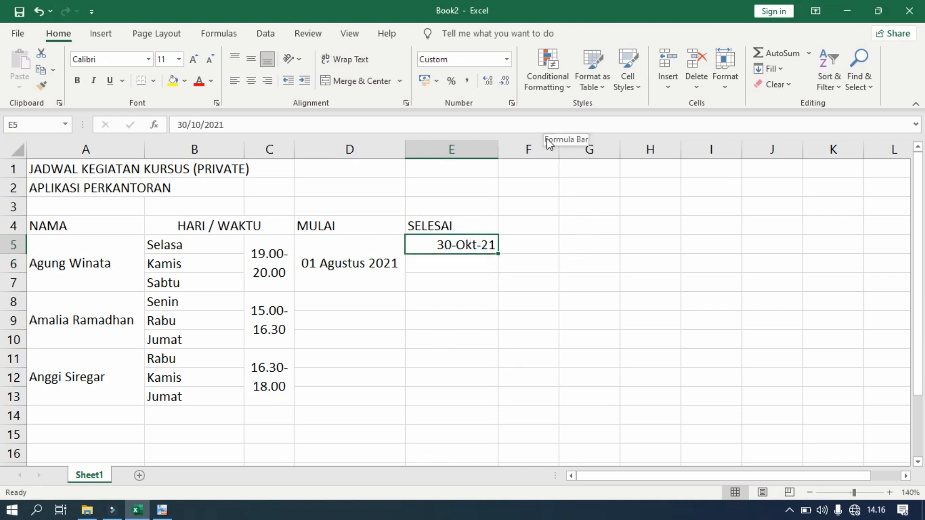
Give E5 the long '14 Maret 2012' date format and widen column E
{"action": "left_click", "coordinate": [512, 104]}
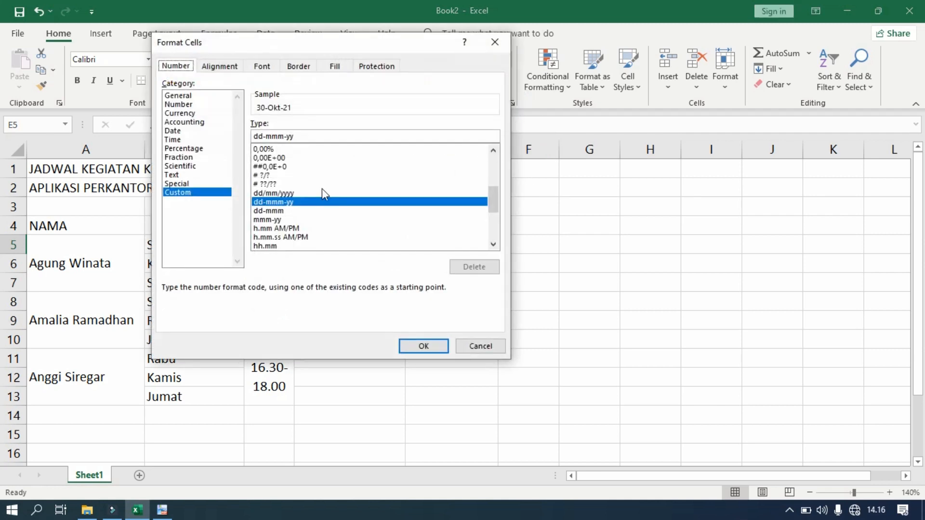
{"action": "left_click", "coordinate": [172, 131]}
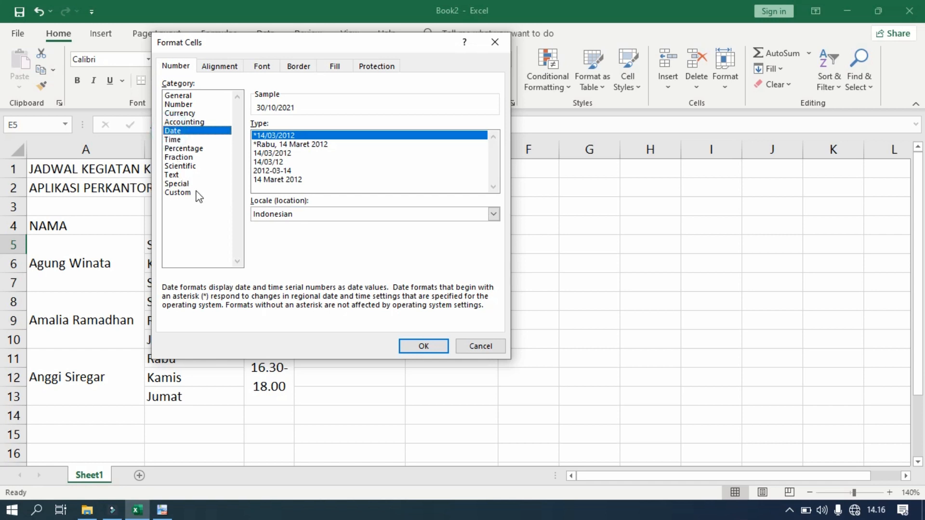
{"action": "left_click", "coordinate": [279, 179]}
{"action": "left_click", "coordinate": [425, 347]}
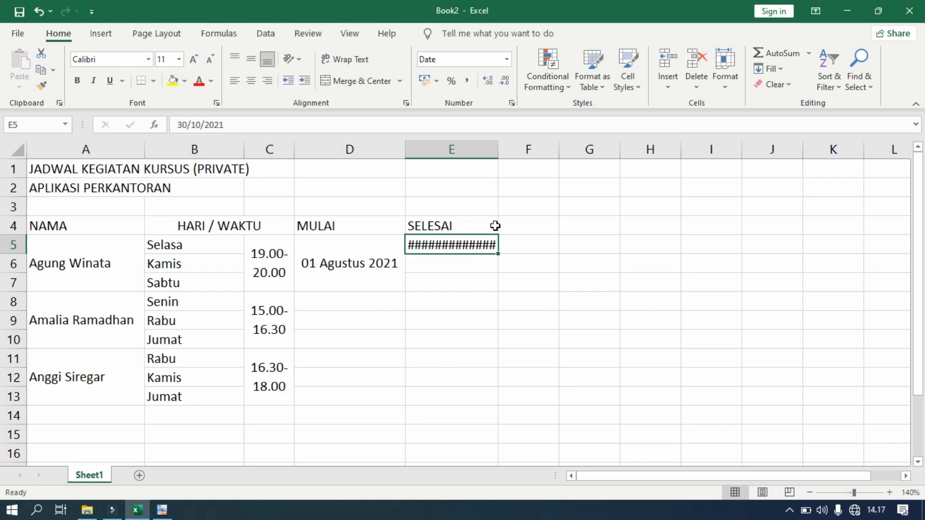
{"action": "left_click_drag", "start_coordinate": [499, 153], "coordinate": [514, 163]}
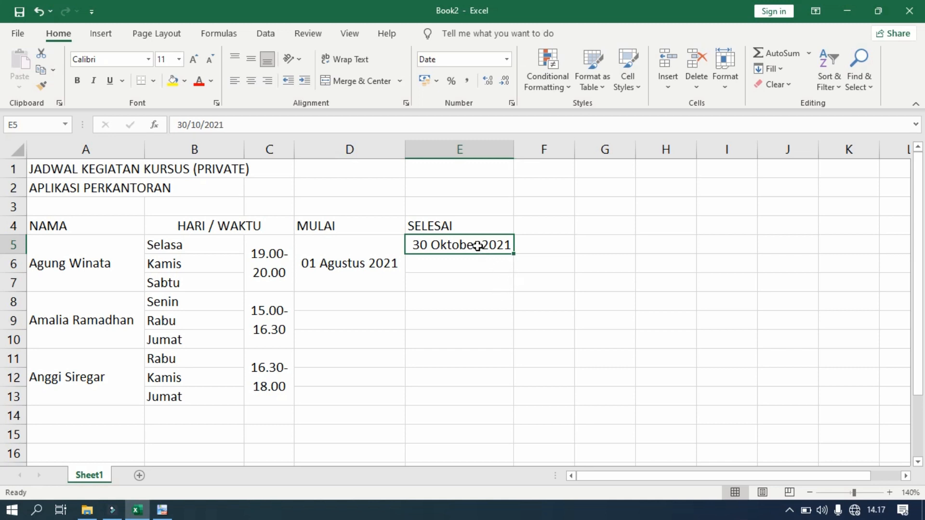
Merge and centre E5:E7 and align the end date to the middle
{"action": "left_click_drag", "start_coordinate": [477, 244], "coordinate": [473, 275]}
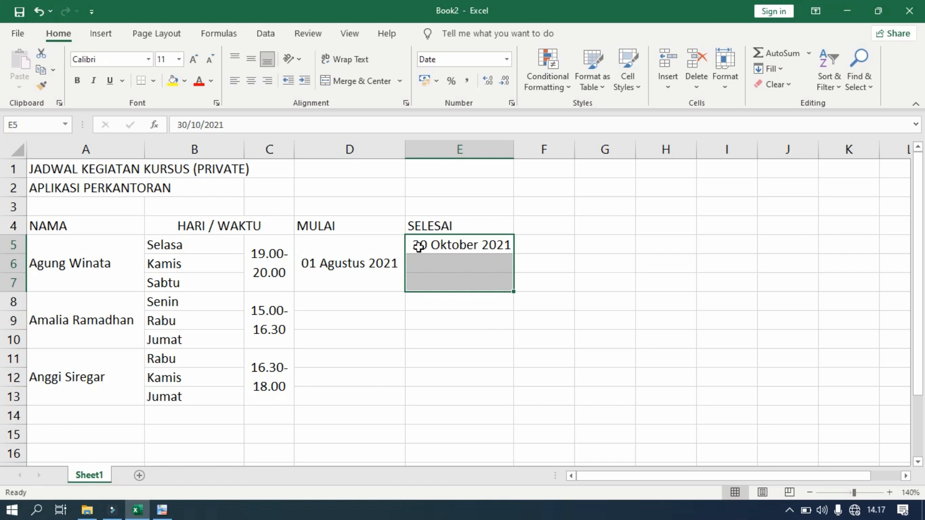
{"action": "left_click", "coordinate": [364, 85]}
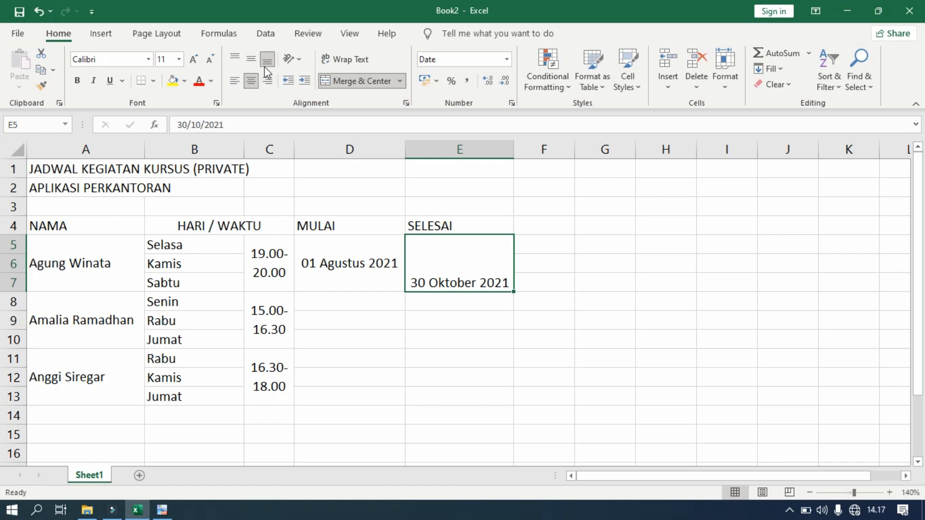
{"action": "left_click", "coordinate": [252, 59]}
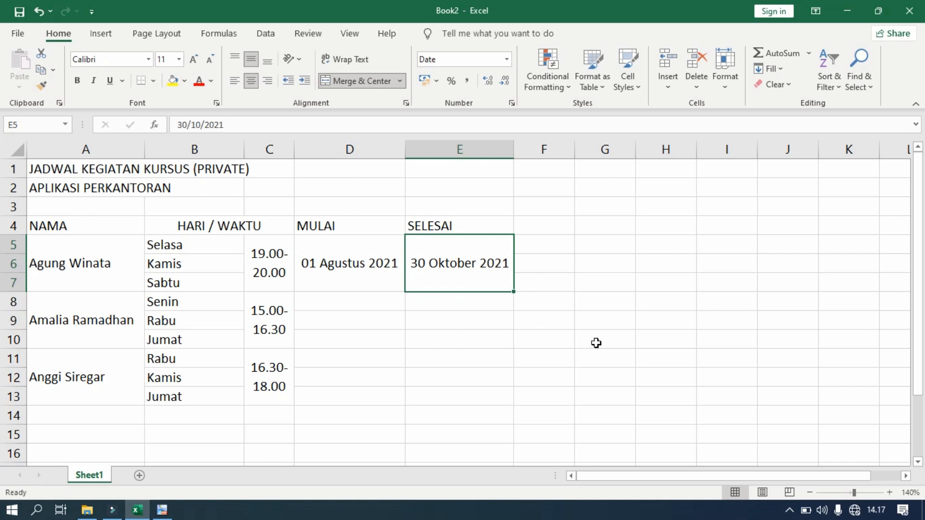
{"action": "left_click", "coordinate": [431, 343]}
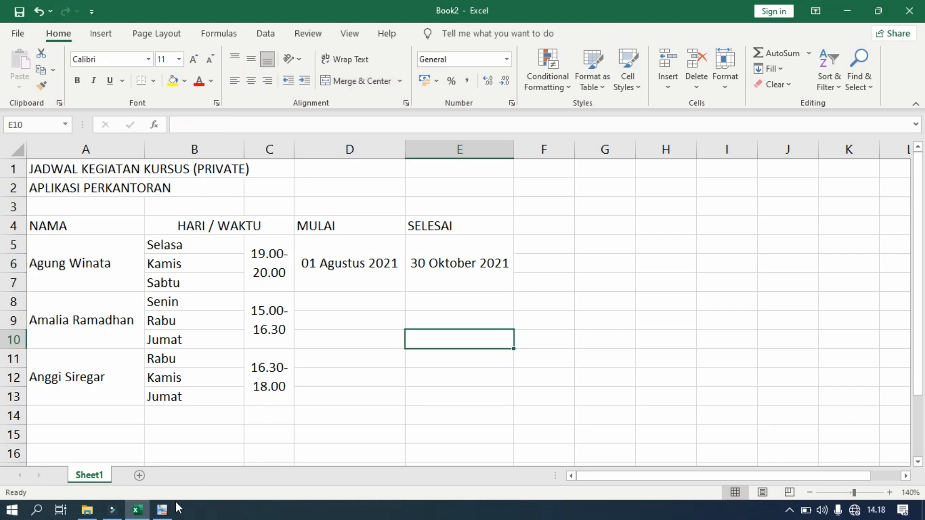
After checking the reference PDF, merge and centre D8:D10 and D11:D13
{"action": "left_click", "coordinate": [161, 508]}
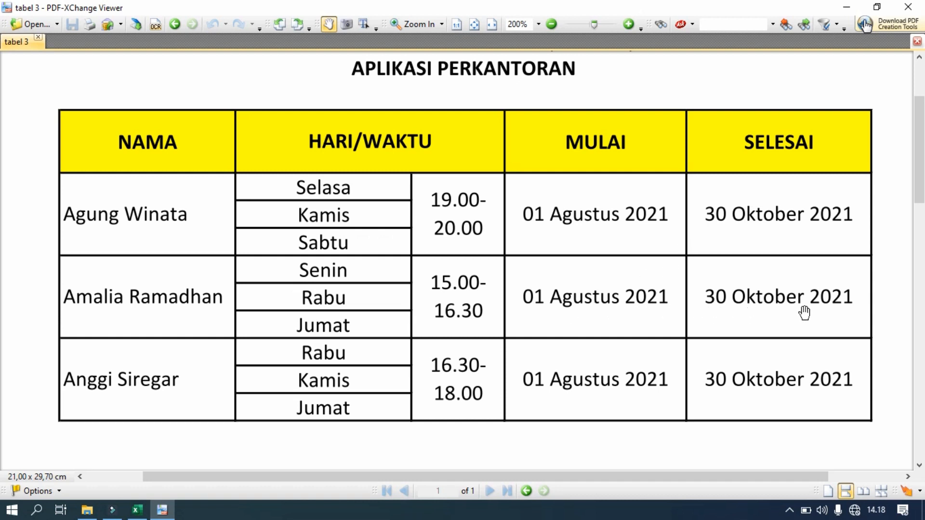
{"action": "left_click", "coordinate": [137, 509]}
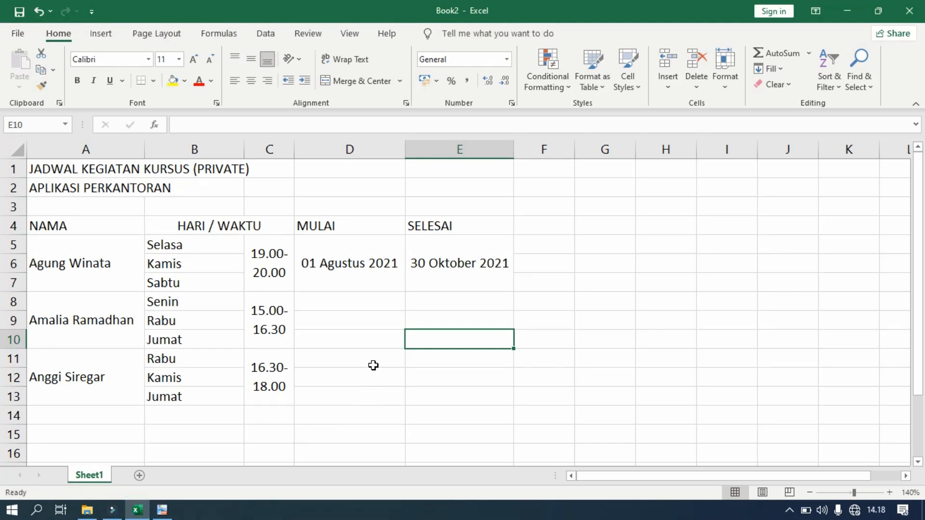
{"action": "left_click", "coordinate": [347, 301]}
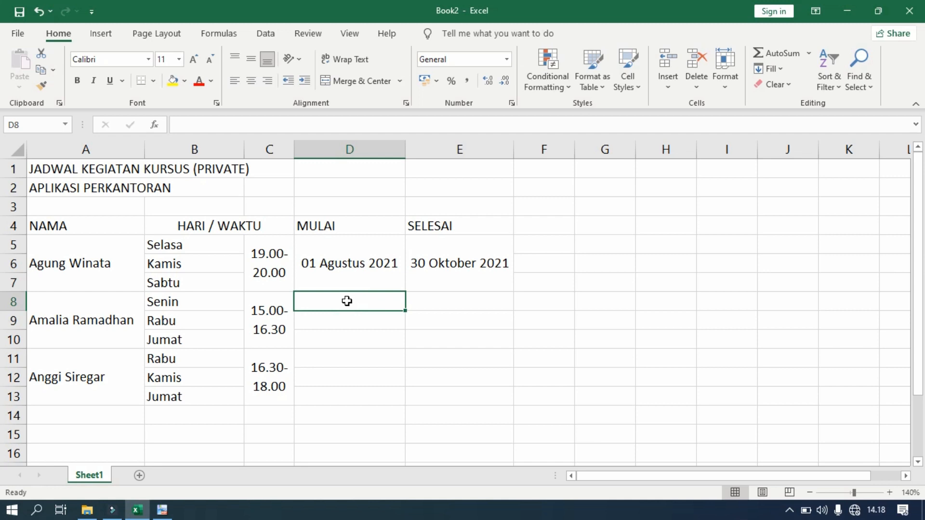
{"action": "left_click_drag", "start_coordinate": [347, 302], "coordinate": [346, 331]}
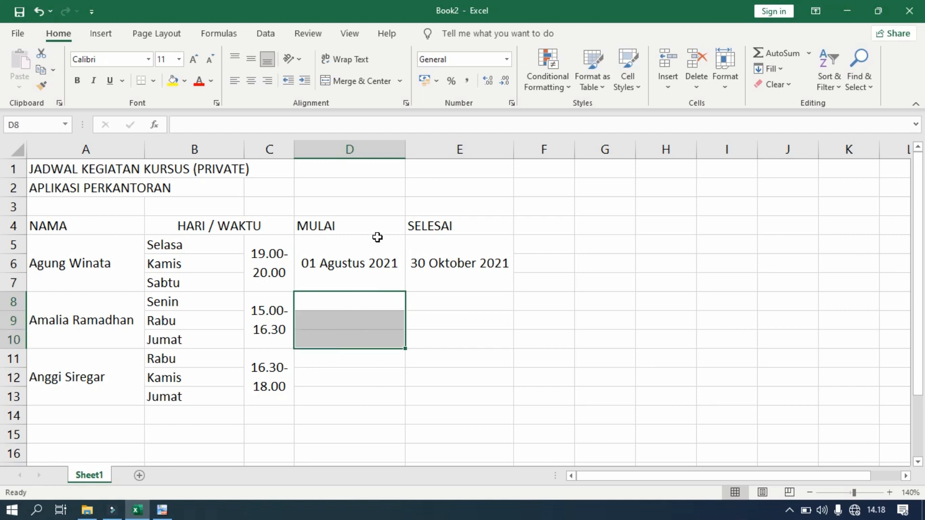
{"action": "left_click", "coordinate": [342, 84]}
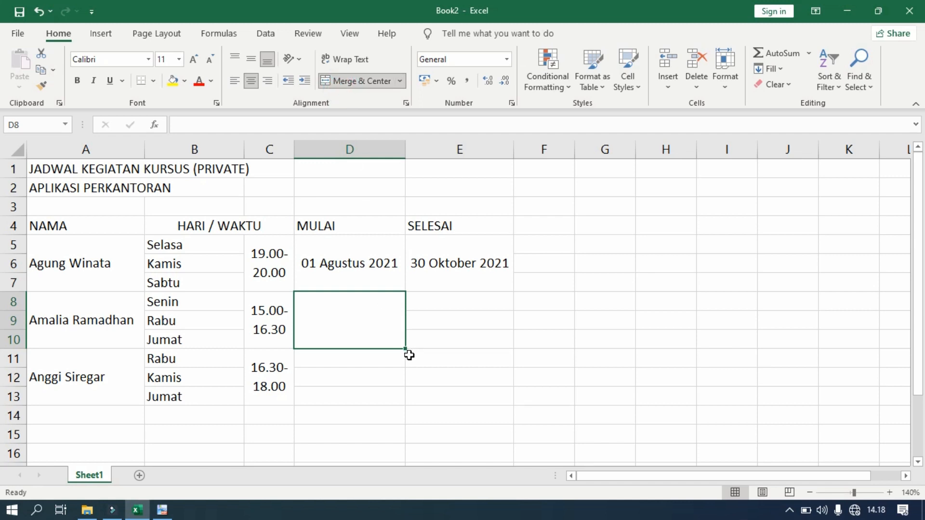
{"action": "left_click", "coordinate": [362, 358]}
{"action": "left_click_drag", "start_coordinate": [362, 358], "coordinate": [362, 395]}
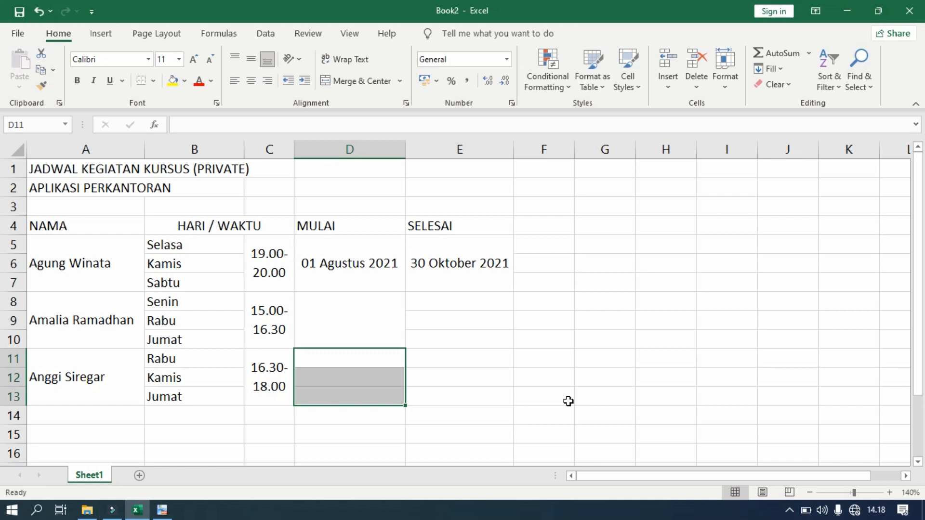
{"action": "left_click", "coordinate": [357, 86]}
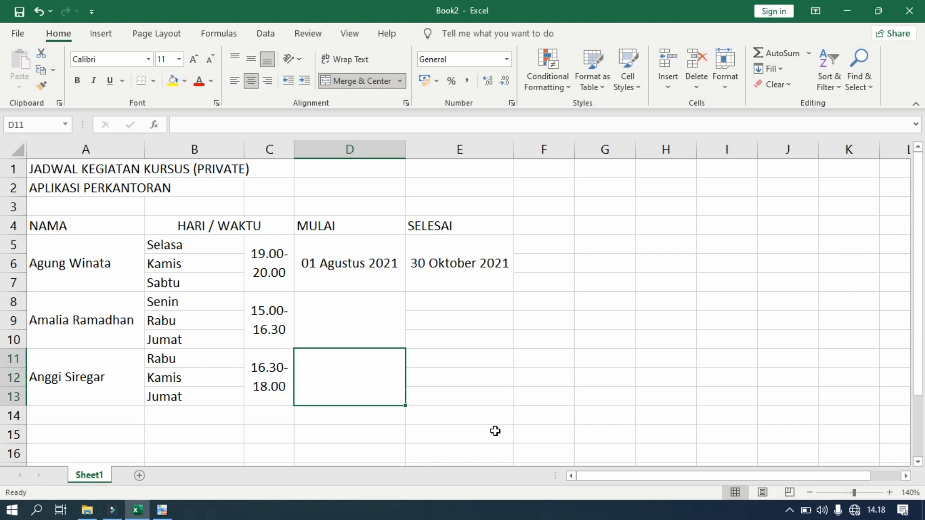
Merge and centre E8:E10 and E11:E13, then check the merged cells
{"action": "left_click_drag", "start_coordinate": [449, 299], "coordinate": [450, 337]}
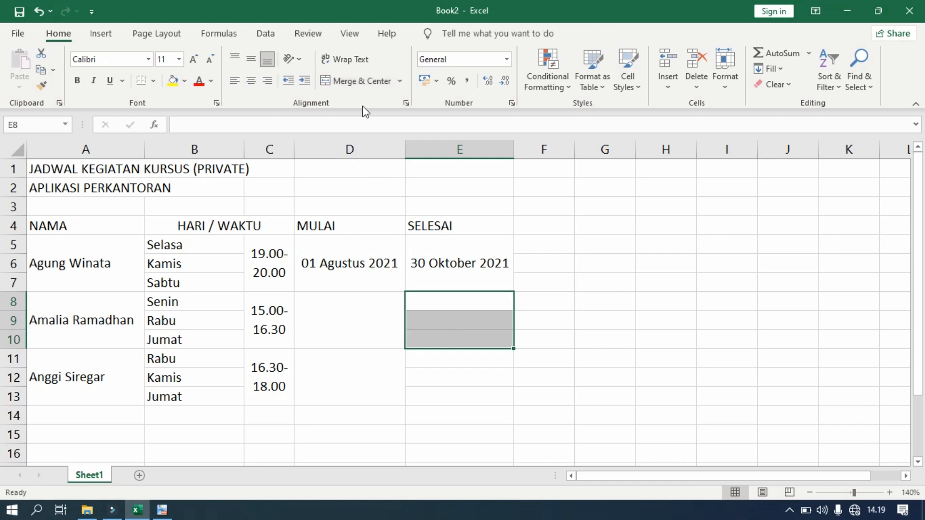
{"action": "left_click", "coordinate": [355, 81]}
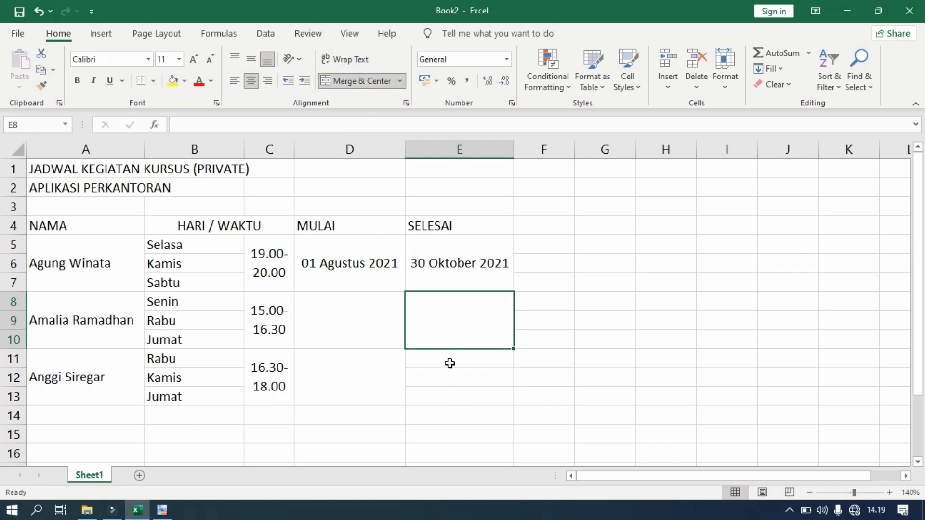
{"action": "left_click_drag", "start_coordinate": [448, 359], "coordinate": [447, 395]}
{"action": "left_click", "coordinate": [348, 83]}
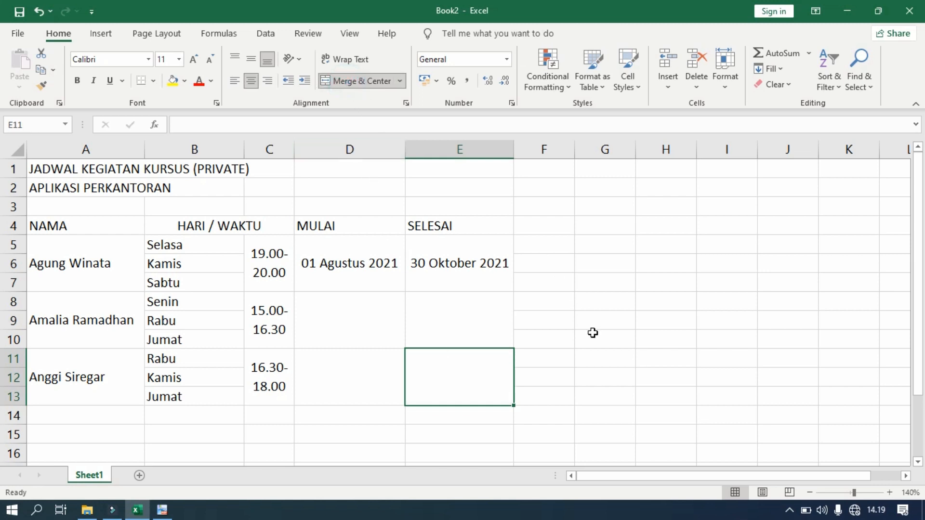
{"action": "left_click", "coordinate": [327, 316]}
{"action": "left_click", "coordinate": [350, 378]}
{"action": "left_click", "coordinate": [350, 327]}
{"action": "left_click", "coordinate": [436, 330]}
{"action": "left_click", "coordinate": [363, 373]}
{"action": "left_click", "coordinate": [440, 369]}
Copy the start date 01 Agustus 2021 into the merged D8 and D11 cells
{"action": "left_click", "coordinate": [352, 265]}
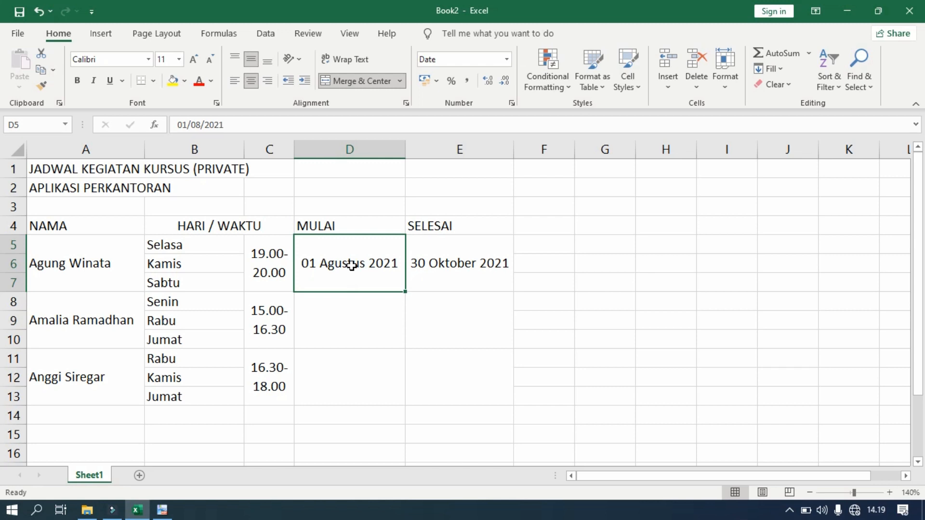
{"action": "right_click", "coordinate": [352, 266]}
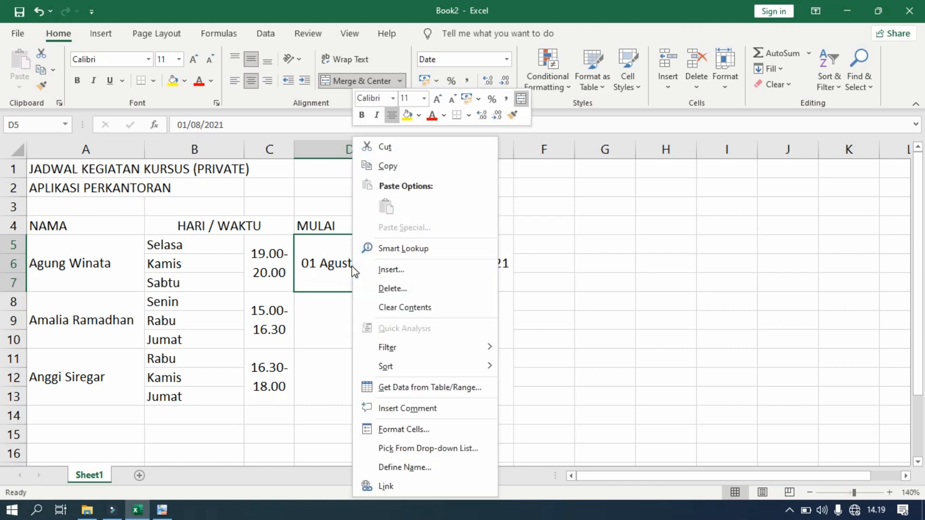
{"action": "left_click", "coordinate": [389, 167]}
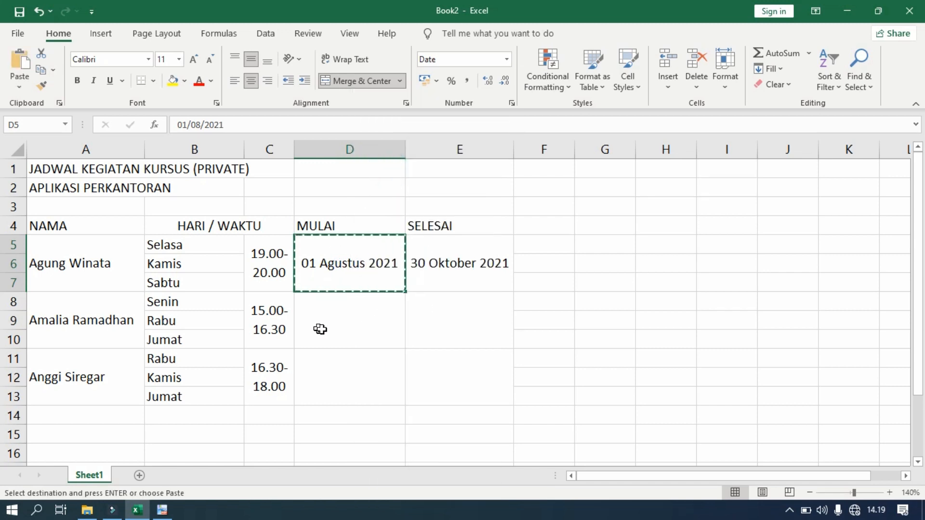
{"action": "left_click", "coordinate": [332, 321]}
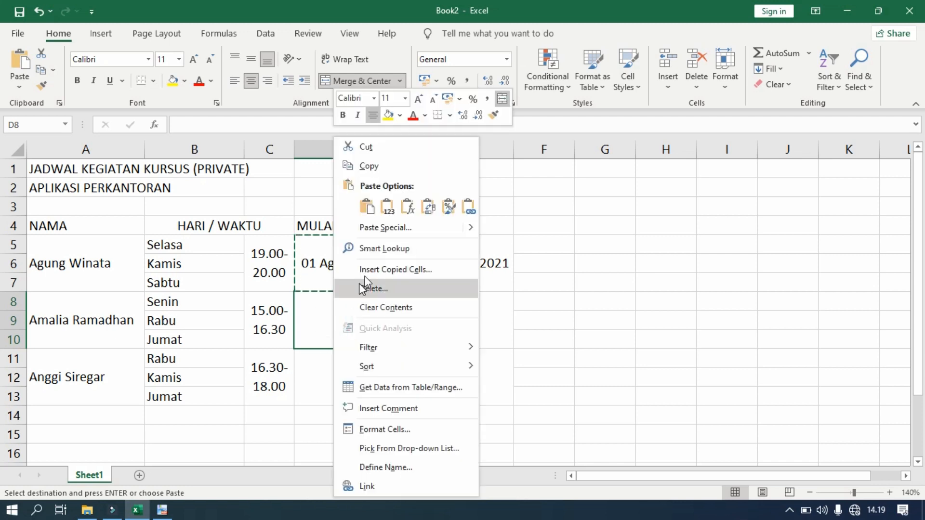
{"action": "left_click", "coordinate": [367, 208]}
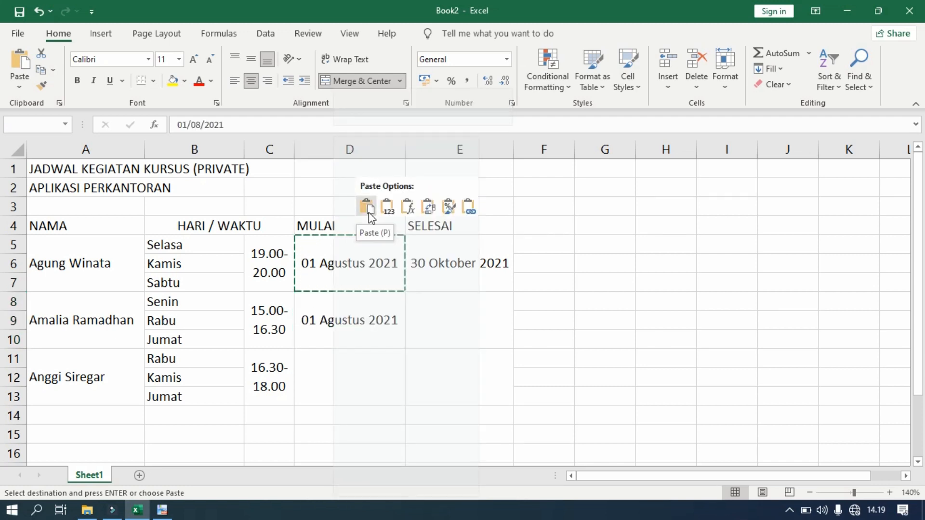
{"action": "left_click", "coordinate": [369, 212]}
{"action": "left_click", "coordinate": [350, 379]}
{"action": "right_click", "coordinate": [351, 379]}
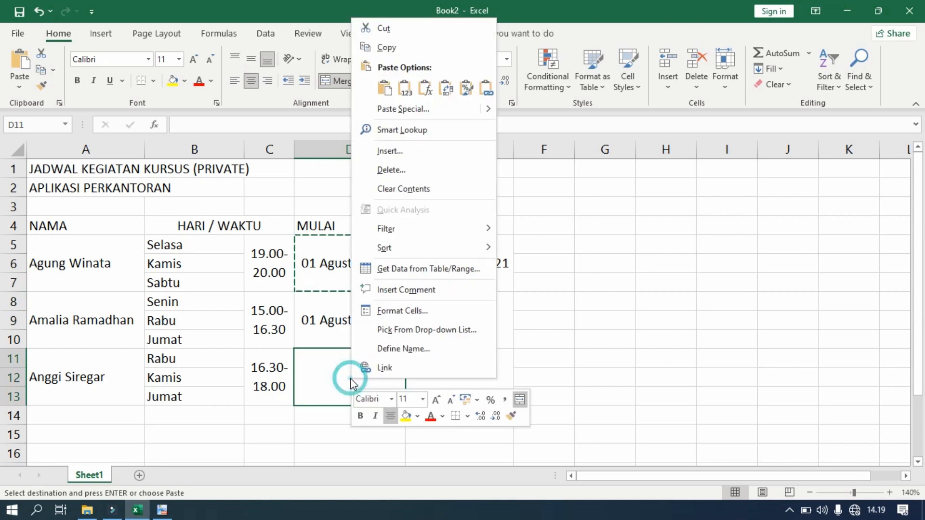
{"action": "left_click", "coordinate": [385, 88]}
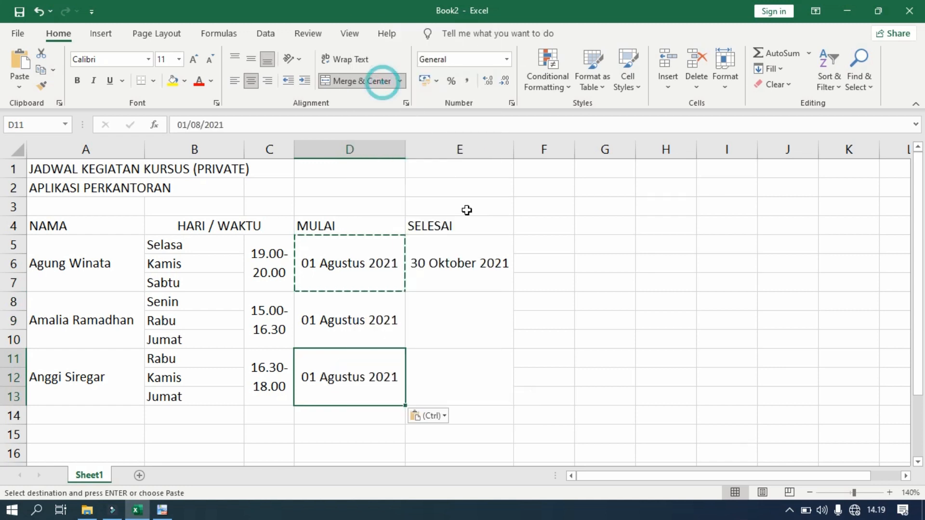
{"action": "left_click", "coordinate": [560, 344]}
{"action": "key", "text": "Escape"}
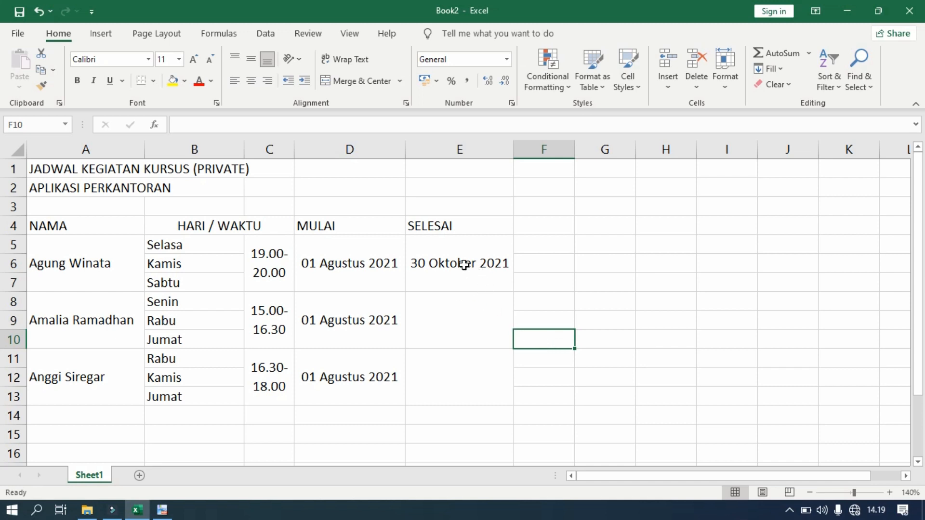
Copy the end date 30 Oktober 2021 into E8 and E11, then compare with the PDF
{"action": "left_click", "coordinate": [465, 265]}
{"action": "right_click", "coordinate": [464, 264]}
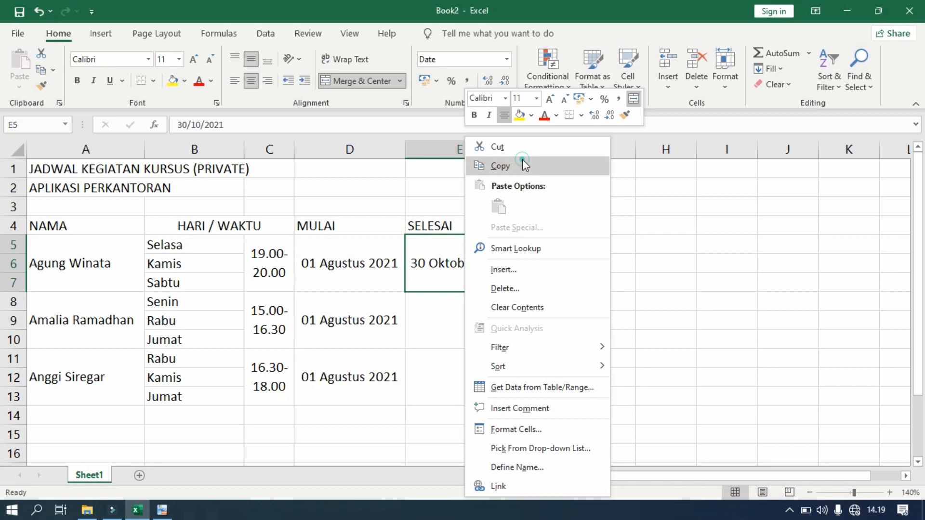
{"action": "left_click", "coordinate": [523, 162]}
{"action": "left_click", "coordinate": [441, 315]}
{"action": "right_click", "coordinate": [441, 314]}
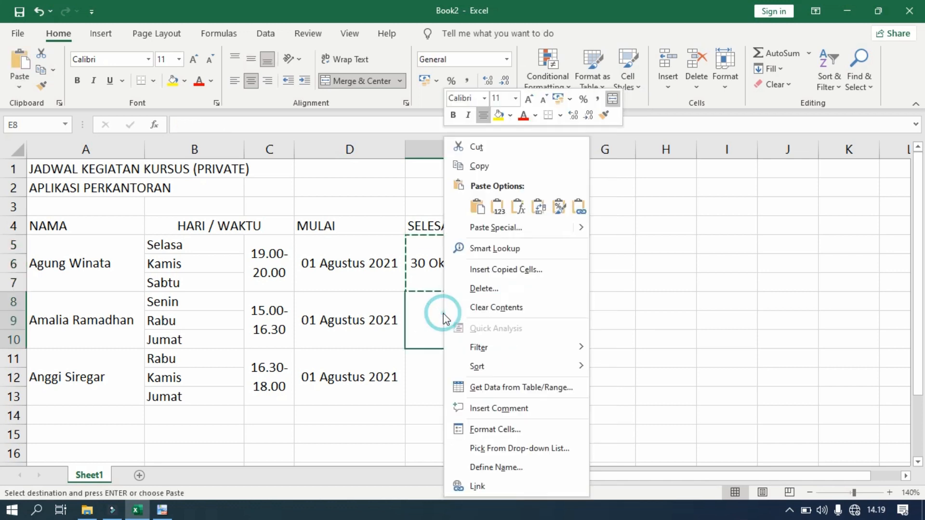
{"action": "left_click", "coordinate": [478, 208]}
{"action": "left_click", "coordinate": [453, 364]}
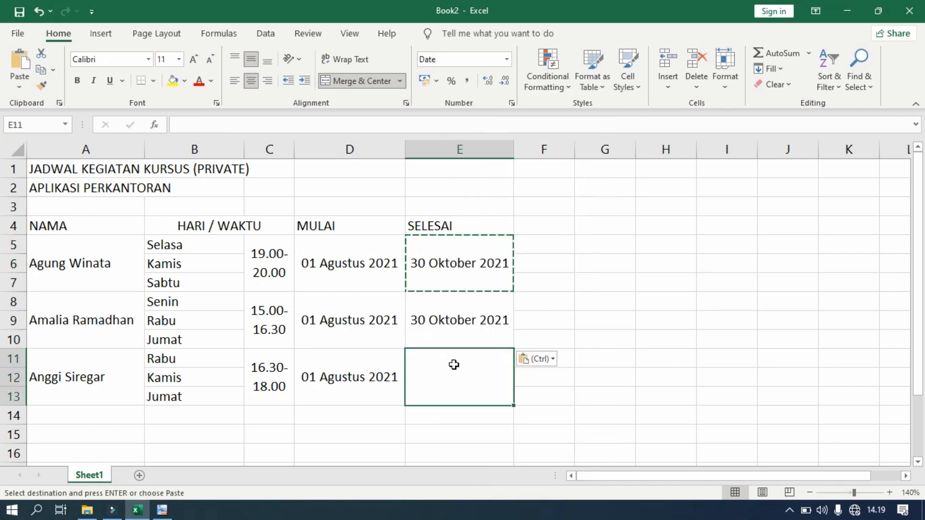
{"action": "right_click", "coordinate": [454, 365]}
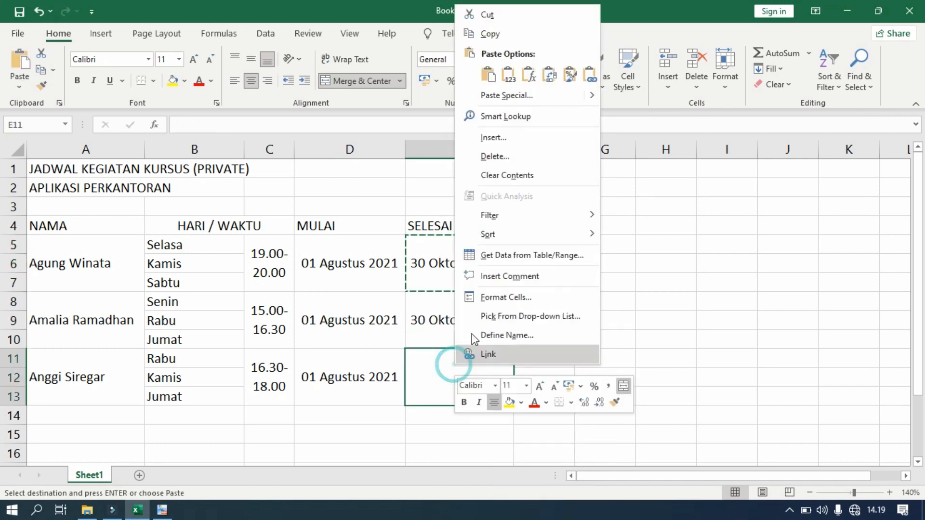
{"action": "left_click", "coordinate": [489, 72]}
{"action": "left_click", "coordinate": [546, 331]}
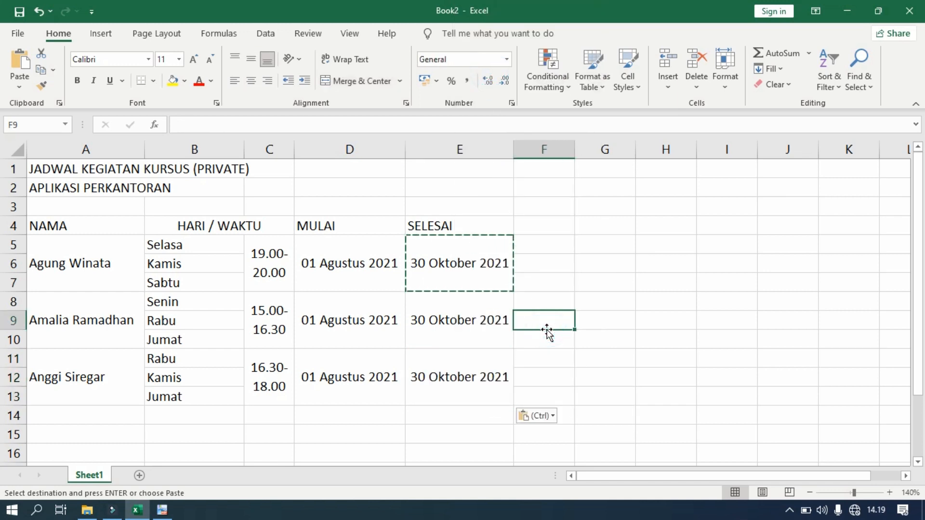
{"action": "key", "text": "Escape"}
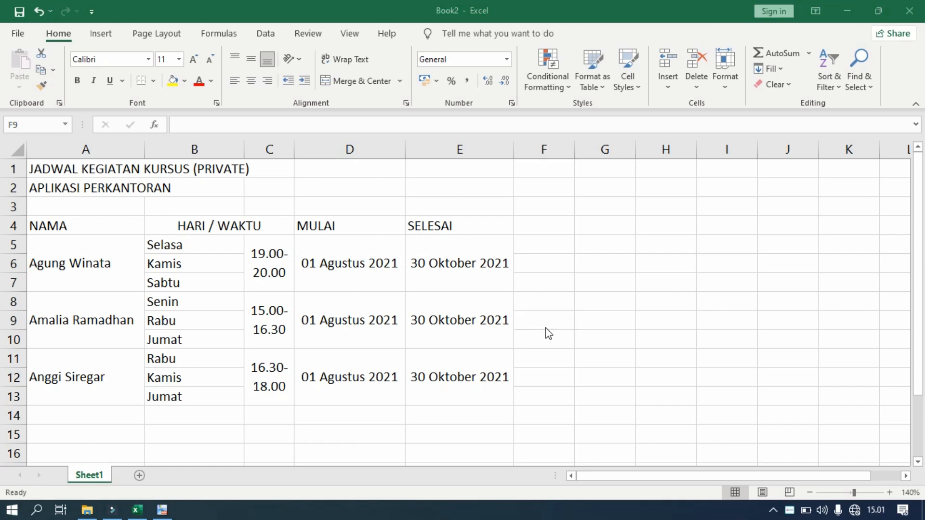
{"action": "left_click", "coordinate": [163, 508]}
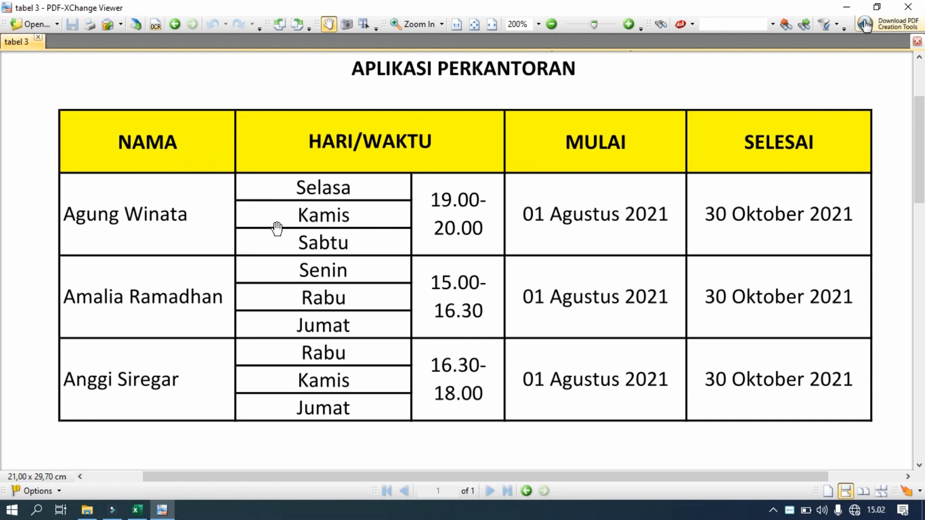
{"action": "left_click", "coordinate": [137, 510]}
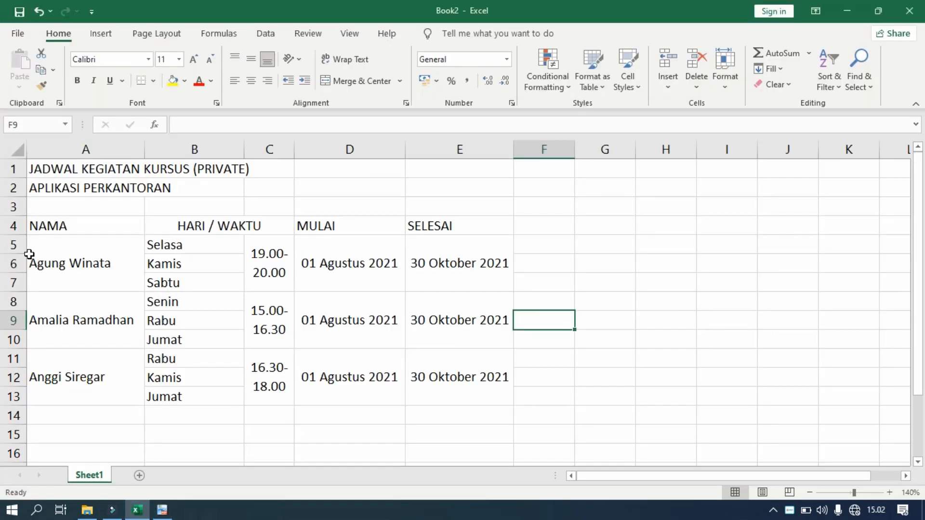
Heighten row 4 and make A4:E4 centred both ways, bold and yellow-filled, then compare with the PDF
{"action": "left_click_drag", "start_coordinate": [25, 235], "coordinate": [25, 253]}
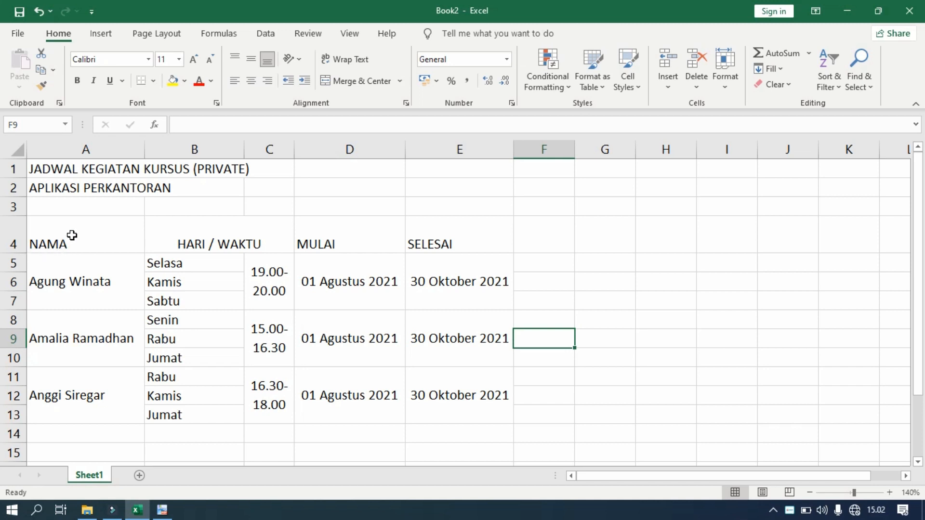
{"action": "left_click_drag", "start_coordinate": [72, 234], "coordinate": [439, 237]}
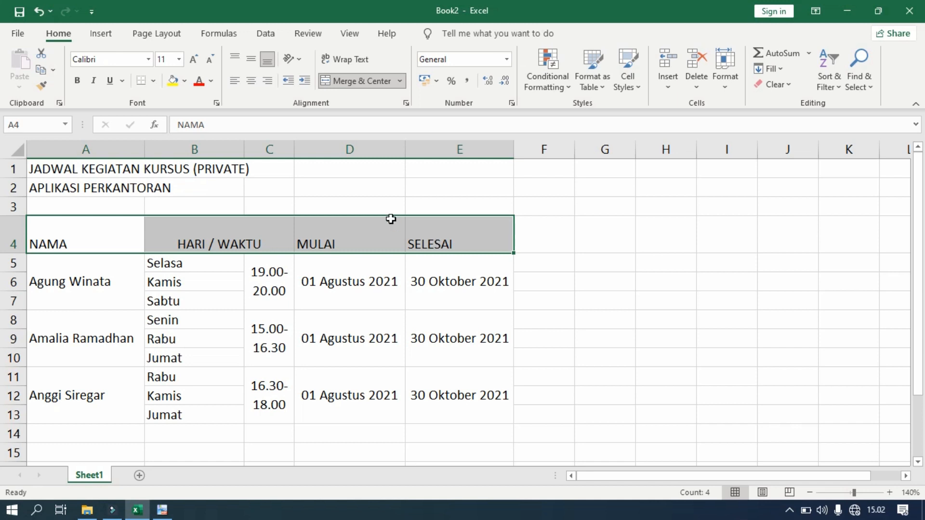
{"action": "left_click", "coordinate": [251, 82]}
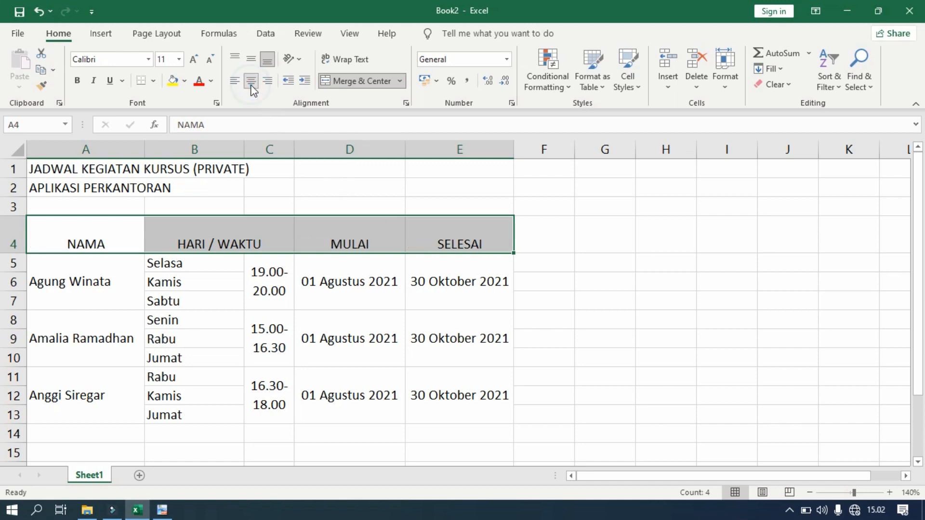
{"action": "left_click", "coordinate": [251, 59]}
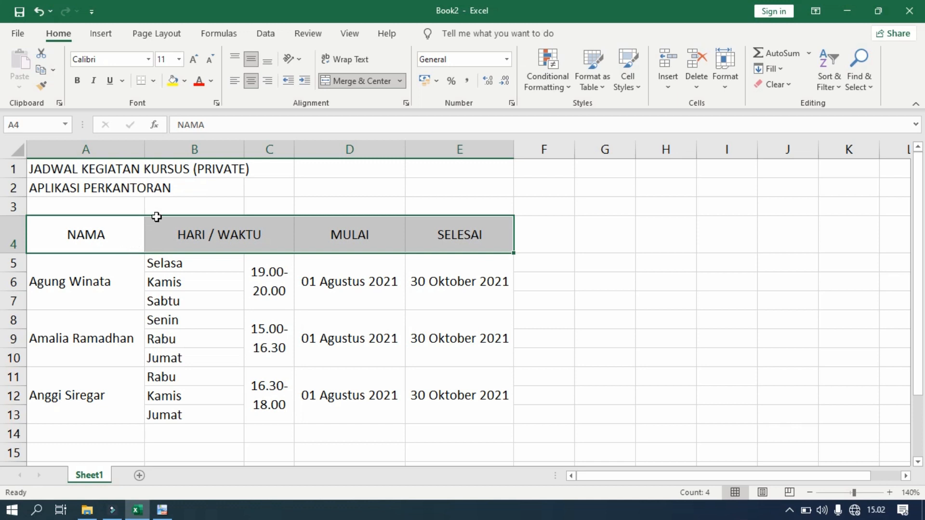
{"action": "left_click", "coordinate": [172, 80]}
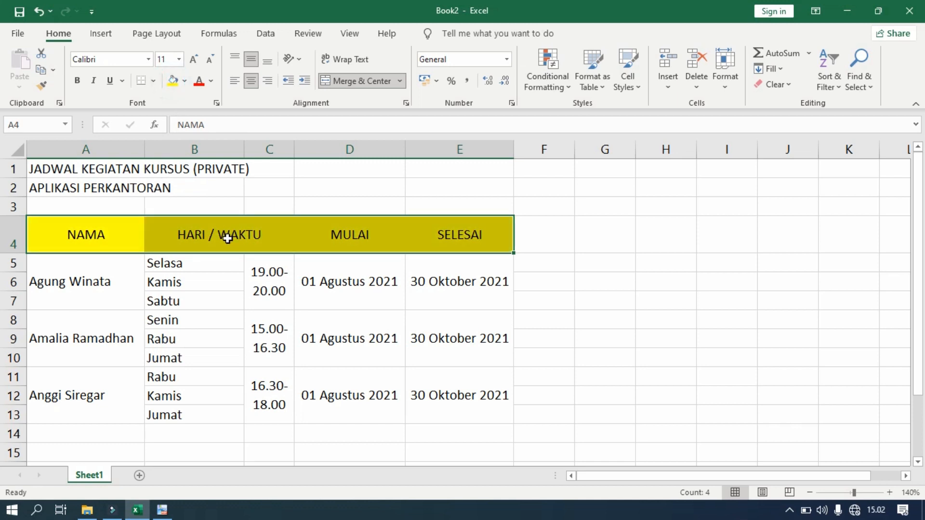
{"action": "left_click", "coordinate": [77, 80]}
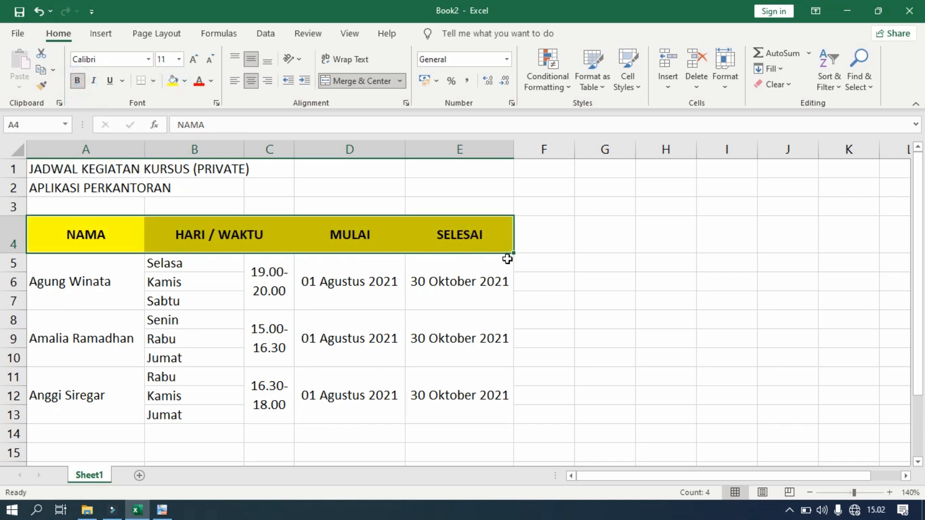
{"action": "left_click", "coordinate": [548, 260]}
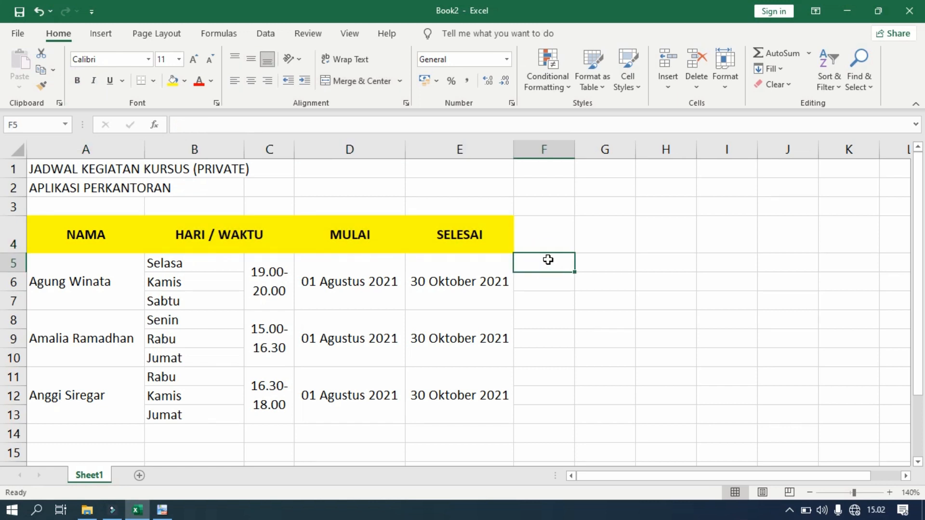
{"action": "left_click", "coordinate": [162, 511]}
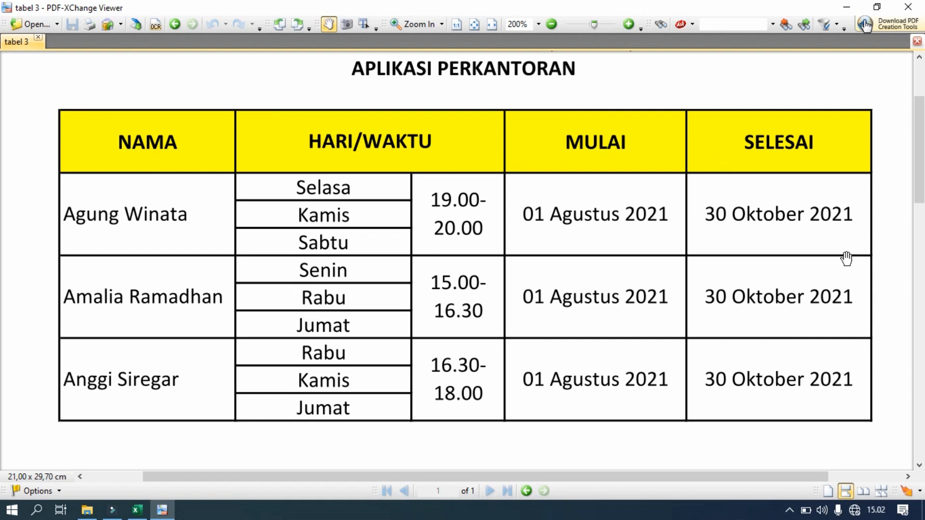
Apply All Borders to A4:E13 and compare the table with the reference PDF
{"action": "left_click", "coordinate": [137, 510]}
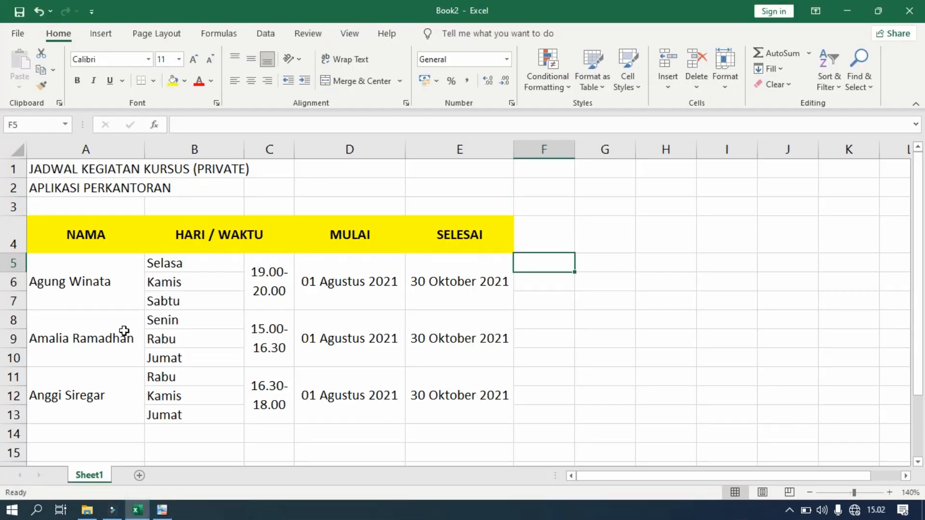
{"action": "left_click_drag", "start_coordinate": [56, 236], "coordinate": [479, 416]}
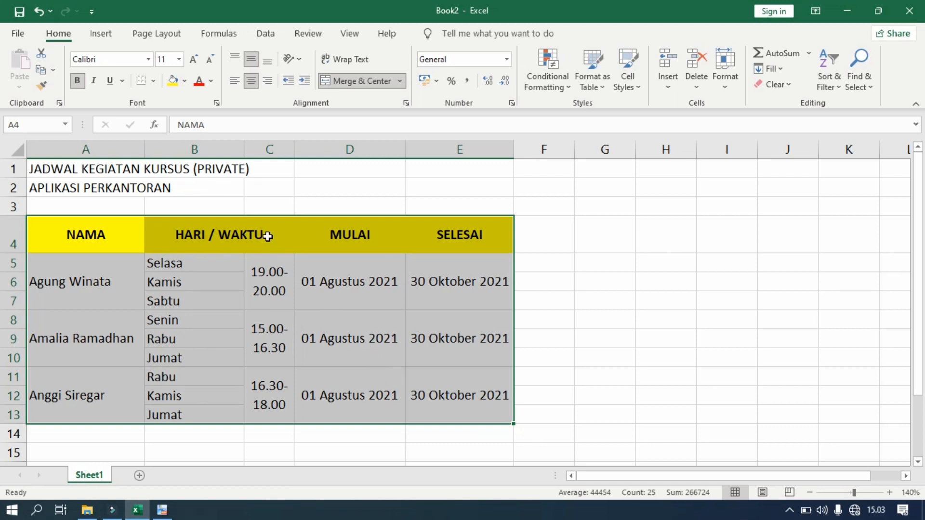
{"action": "left_click", "coordinate": [153, 85]}
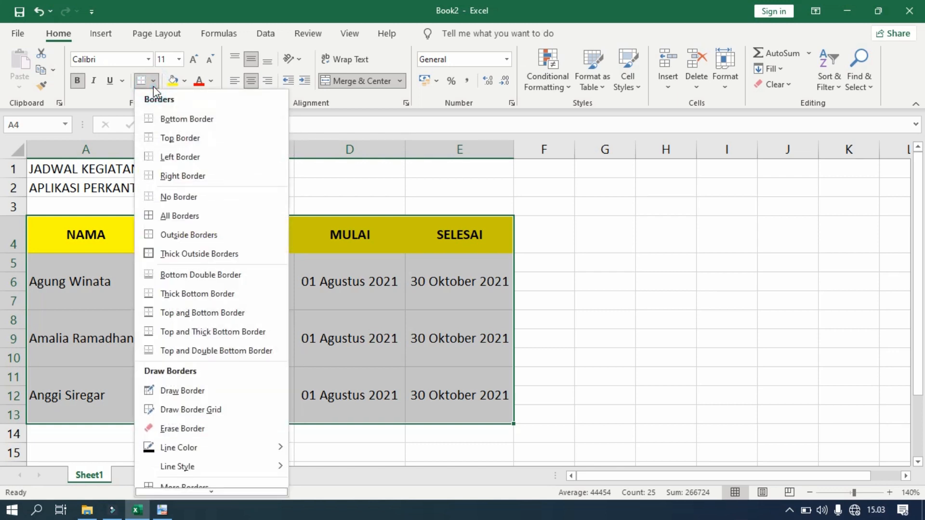
{"action": "left_click", "coordinate": [187, 221]}
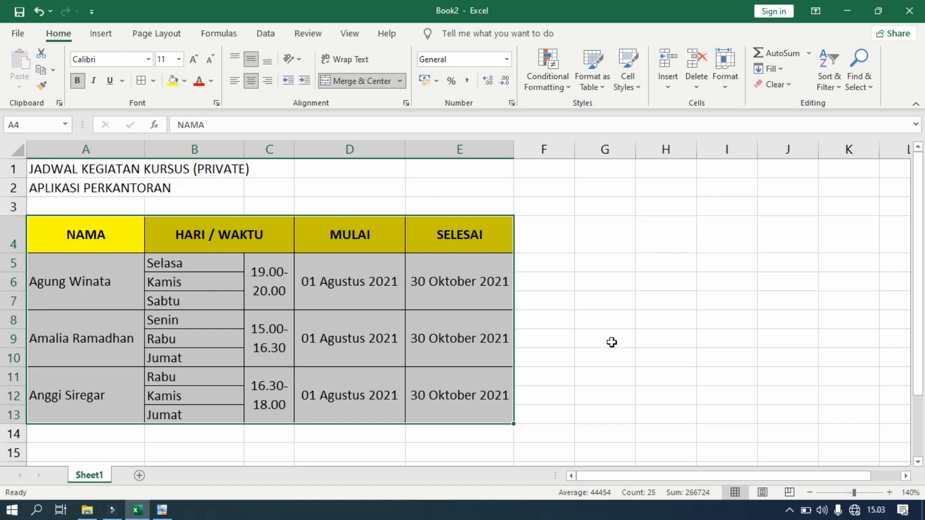
{"action": "left_click", "coordinate": [612, 342]}
{"action": "left_click", "coordinate": [210, 453]}
{"action": "left_click", "coordinate": [162, 510]}
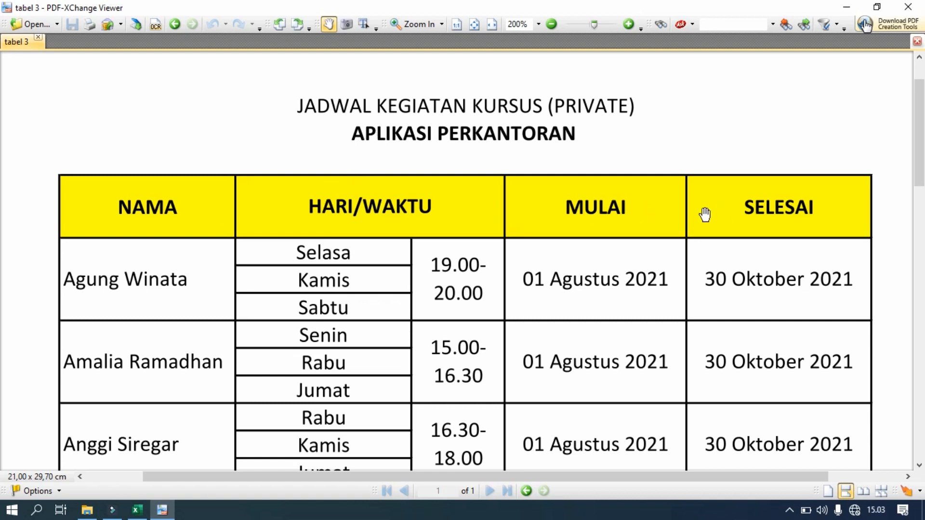
Merge and centre the main title across A1:E1 and make it bold
{"action": "left_click", "coordinate": [137, 510]}
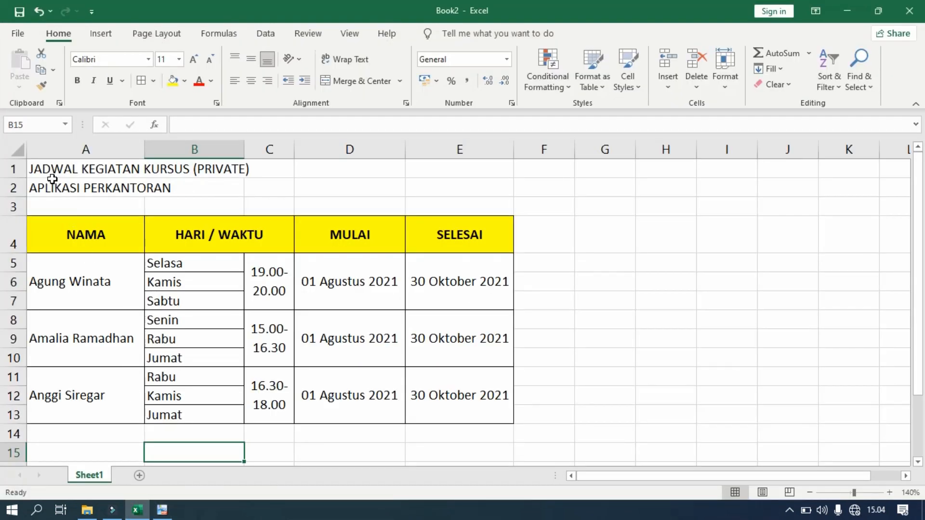
{"action": "left_click", "coordinate": [46, 171]}
{"action": "left_click_drag", "start_coordinate": [46, 171], "coordinate": [460, 168]}
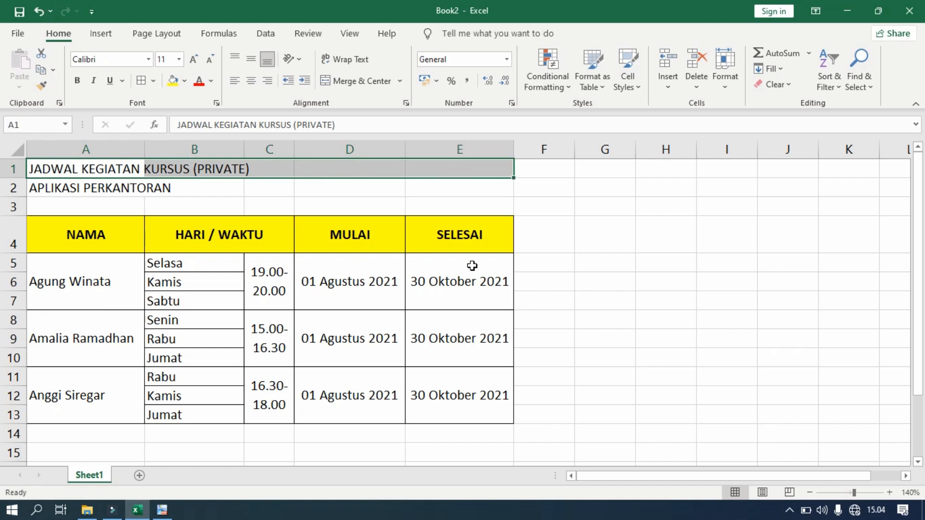
{"action": "left_click", "coordinate": [357, 82]}
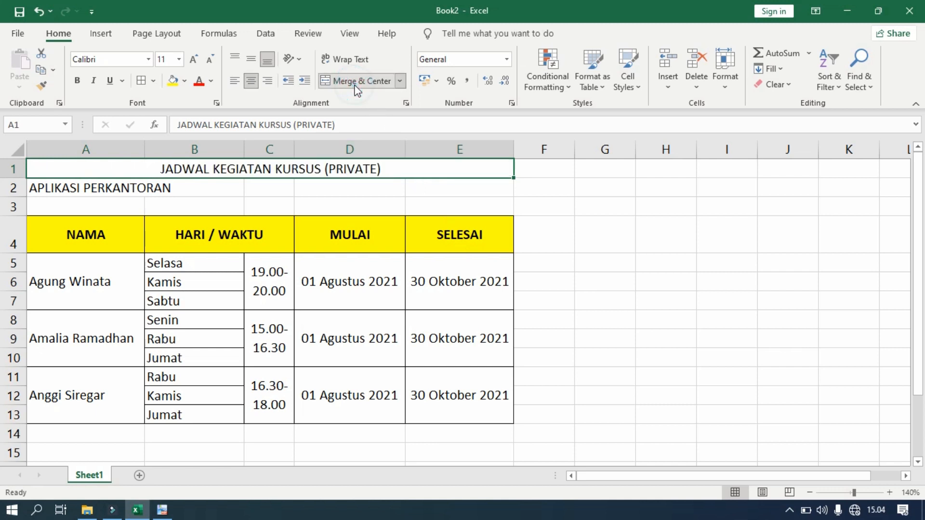
{"action": "left_click", "coordinate": [76, 80]}
Merge and centre the subtitle across A2:E2 and make it bold
{"action": "left_click", "coordinate": [36, 190]}
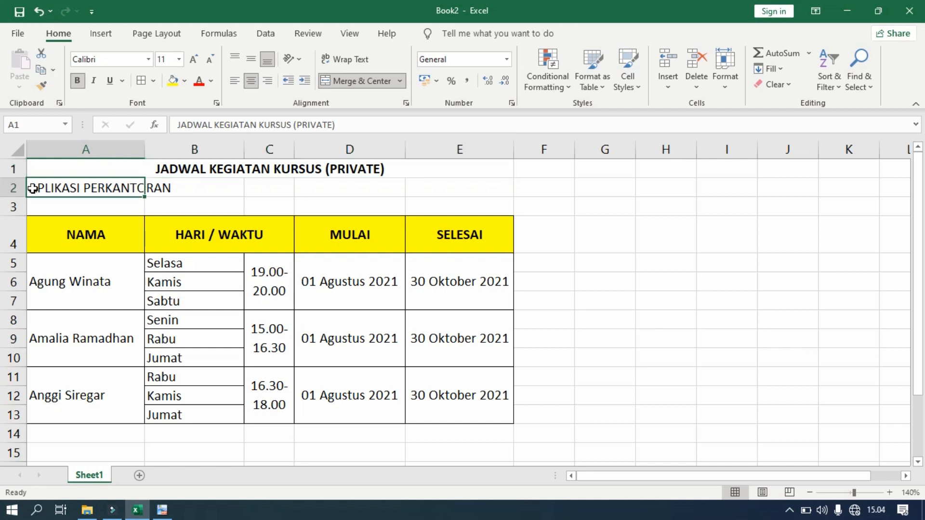
{"action": "left_click_drag", "start_coordinate": [50, 190], "coordinate": [461, 189]}
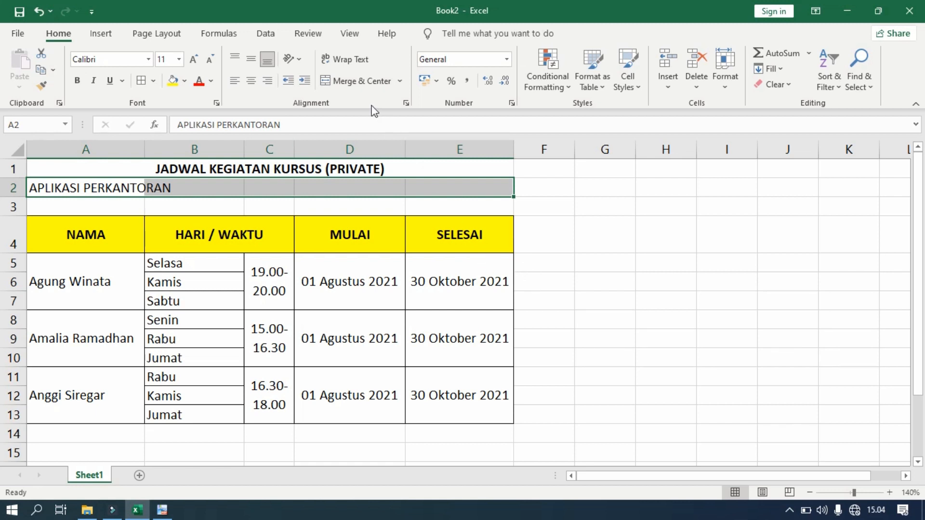
{"action": "left_click", "coordinate": [355, 81]}
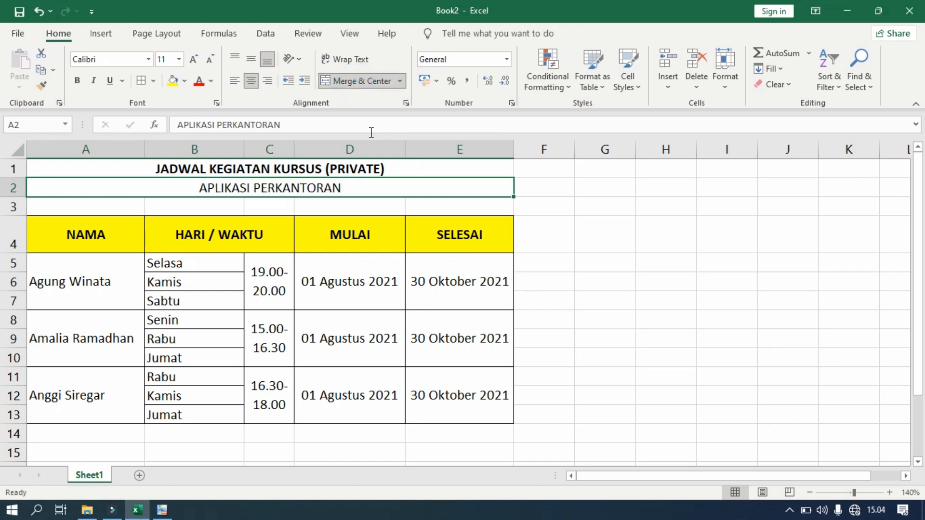
{"action": "left_click", "coordinate": [75, 82]}
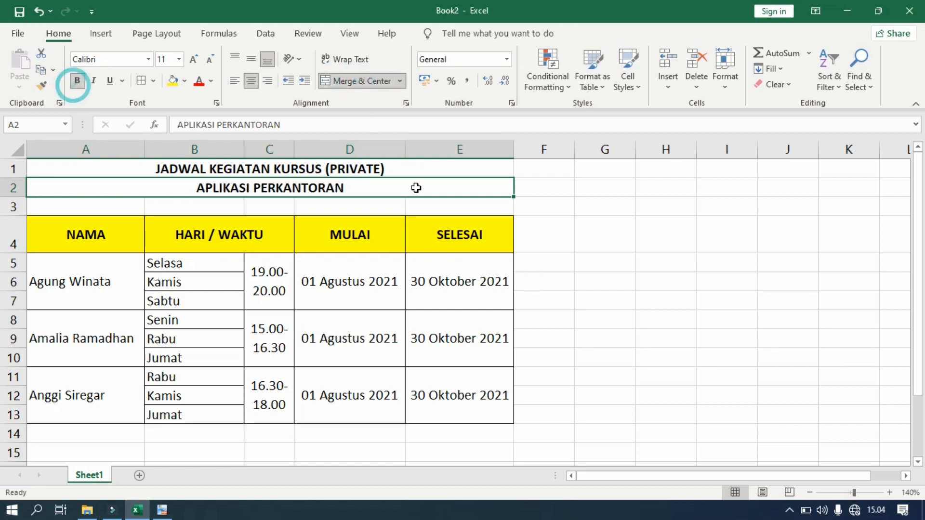
{"action": "left_click", "coordinate": [551, 243]}
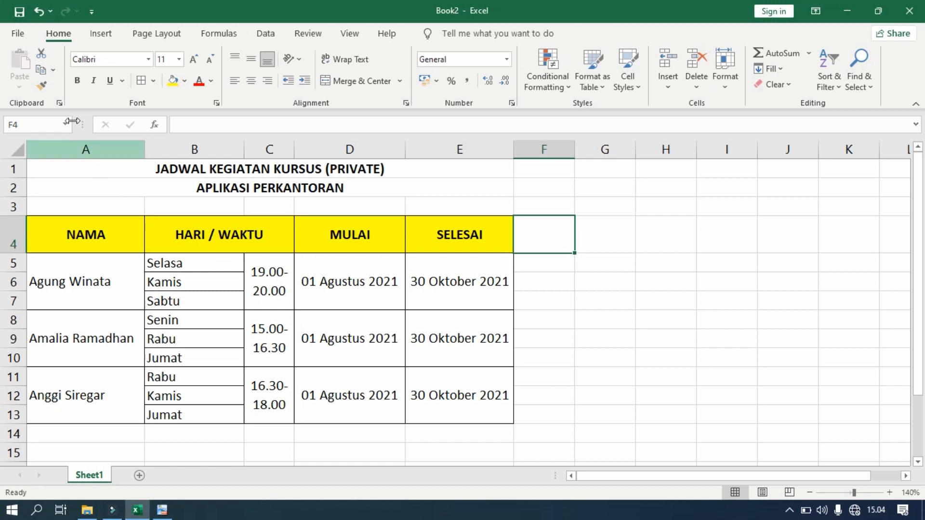
Show the schedule's print preview and zoom in on the single A4 page
{"action": "left_click", "coordinate": [17, 33]}
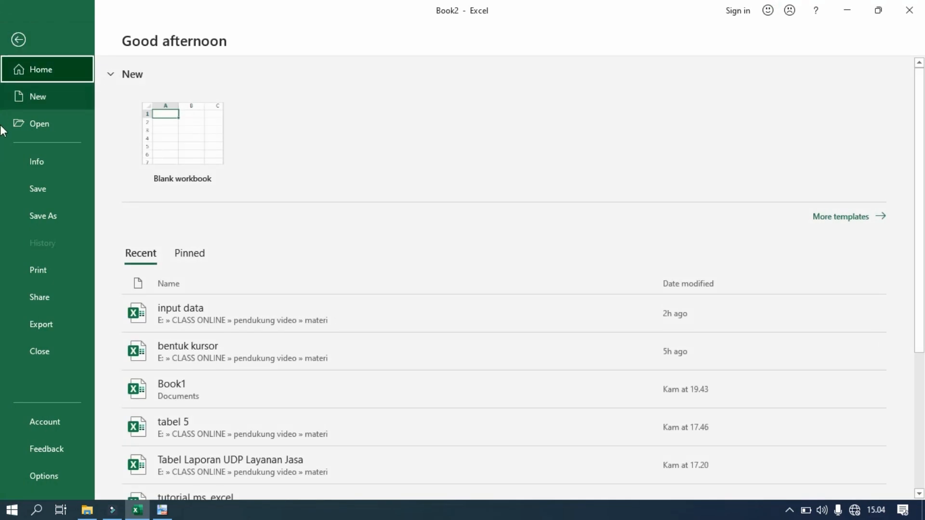
{"action": "left_click", "coordinate": [50, 278]}
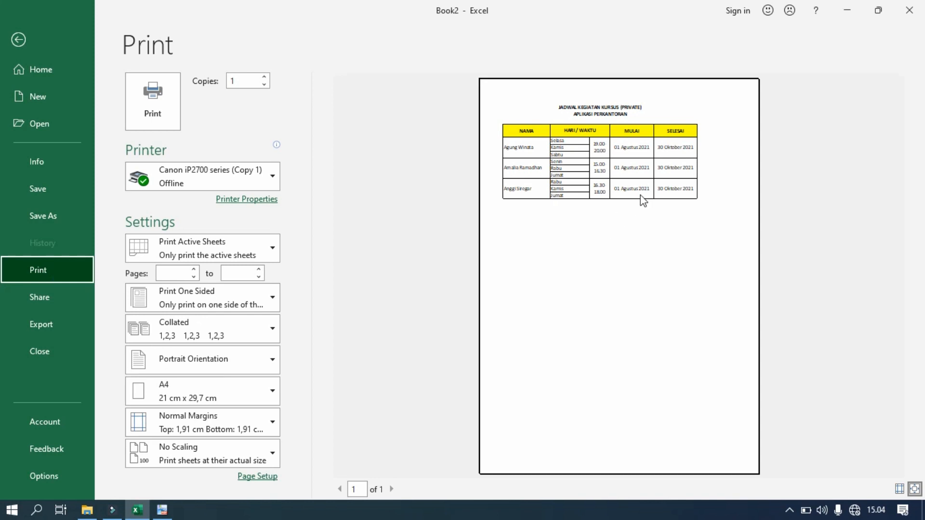
{"action": "left_click", "coordinate": [664, 172]}
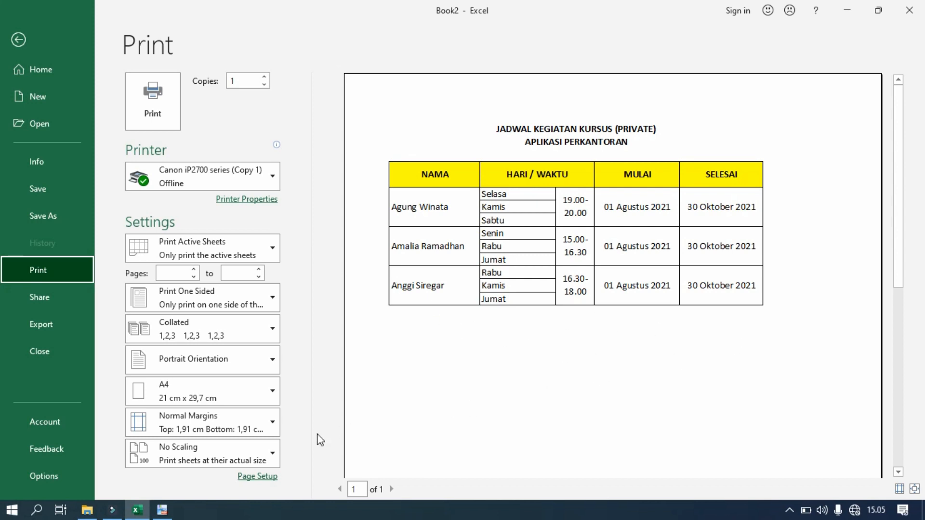
{"action": "left_click", "coordinate": [252, 477]}
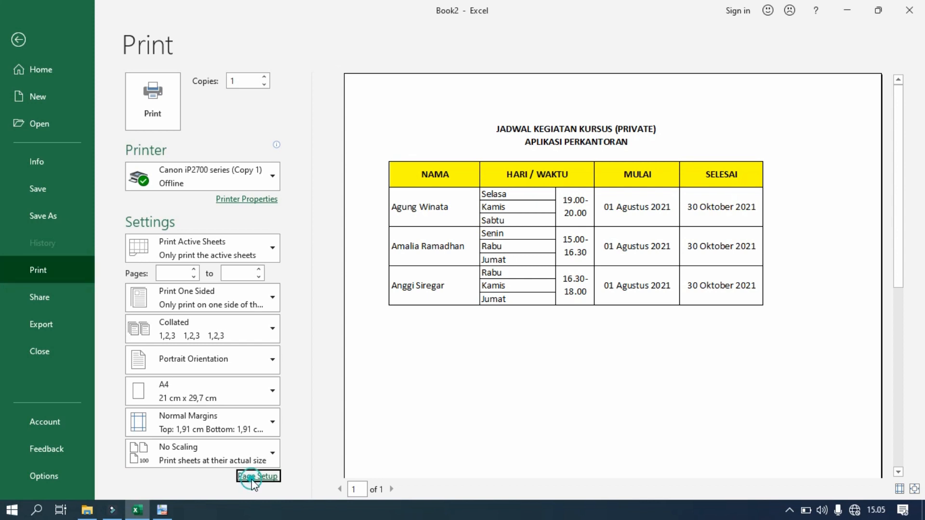
In Page Setup margins, enable Center on page Horizontally and confirm
{"action": "left_click", "coordinate": [244, 77]}
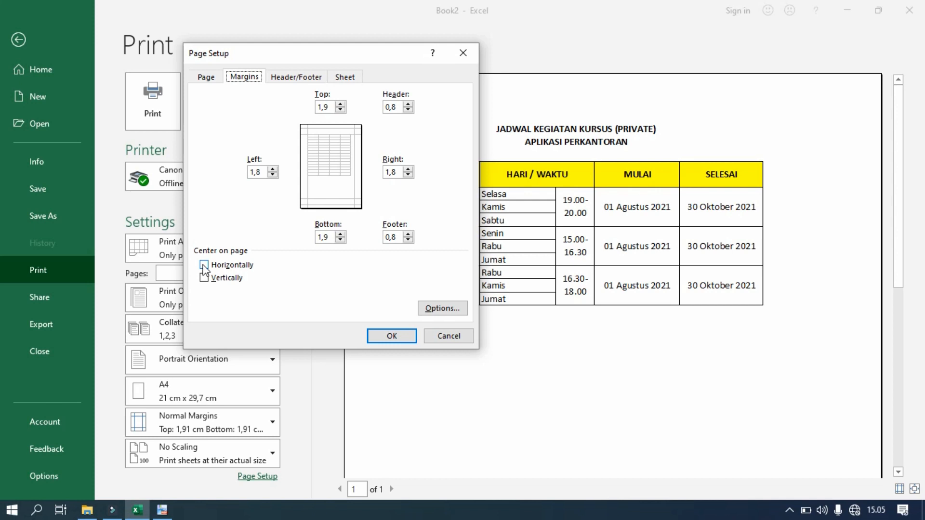
{"action": "left_click", "coordinate": [204, 266]}
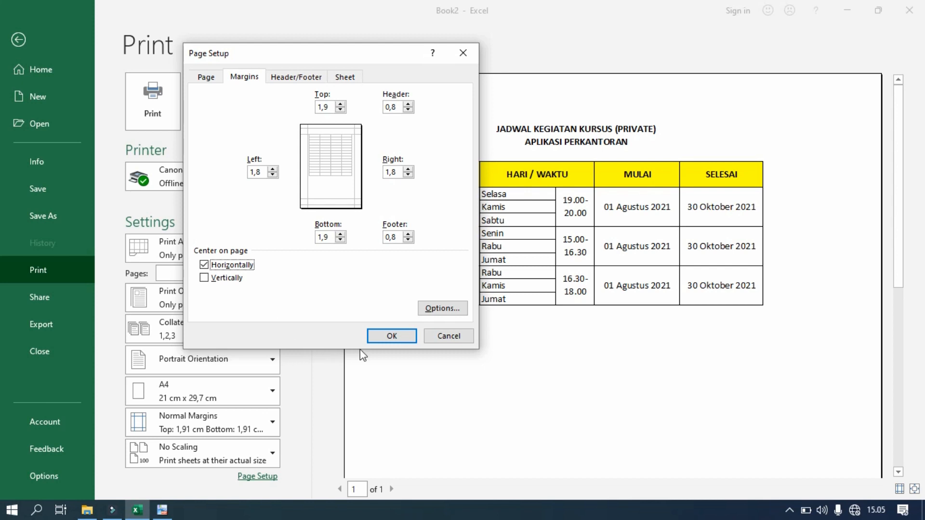
{"action": "left_click", "coordinate": [391, 335]}
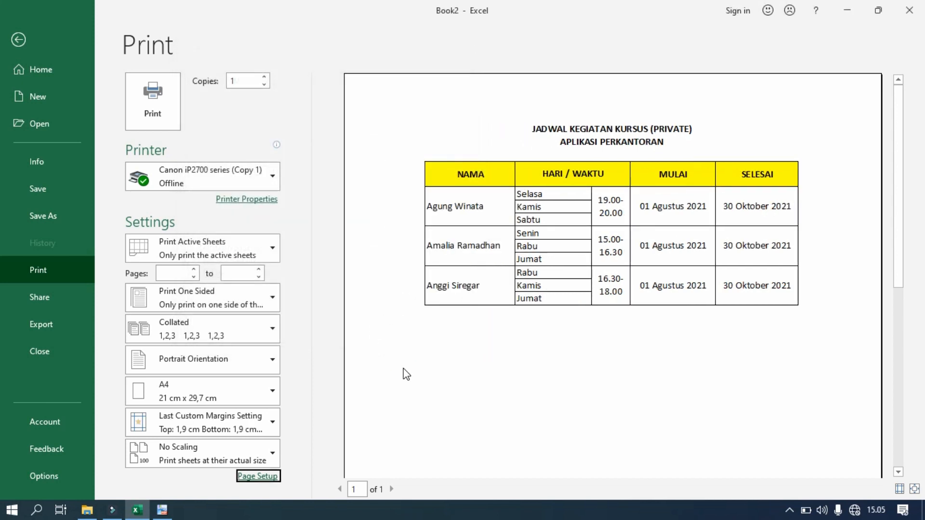